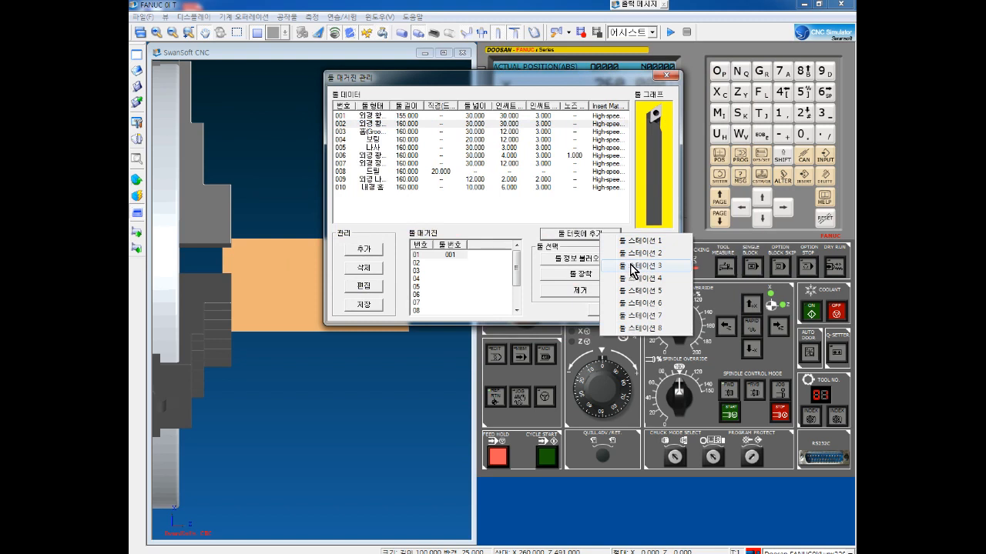
Step: Assign tool 002 to turret station 3 in the tool magazine
{"action": "left_click", "coordinate": [632, 267]}
{"action": "left_click", "coordinate": [418, 259]}
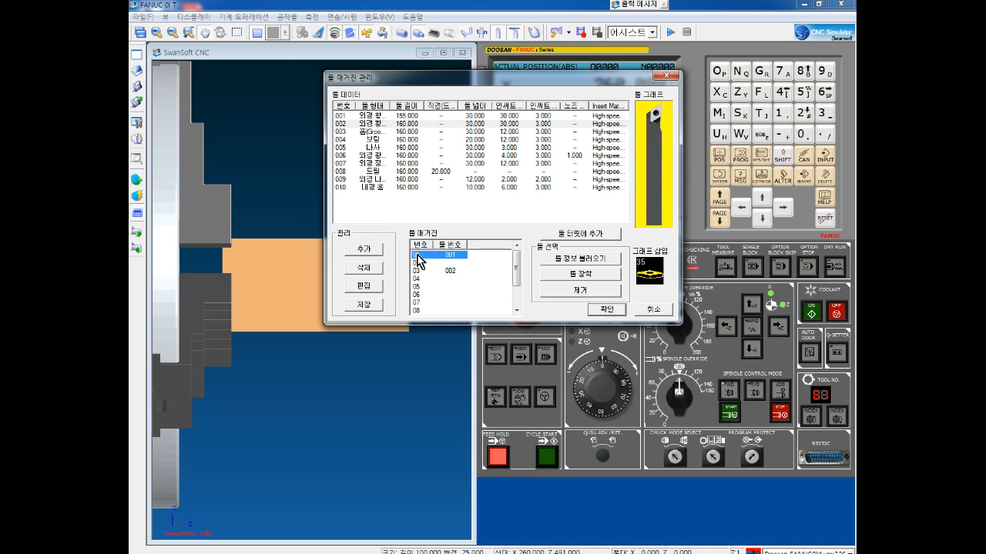
{"action": "left_click", "coordinate": [451, 271]}
Step: Set the insert width of grooving tool 003 to 4 mm and assign the tool to turret station 5
{"action": "left_click", "coordinate": [395, 133]}
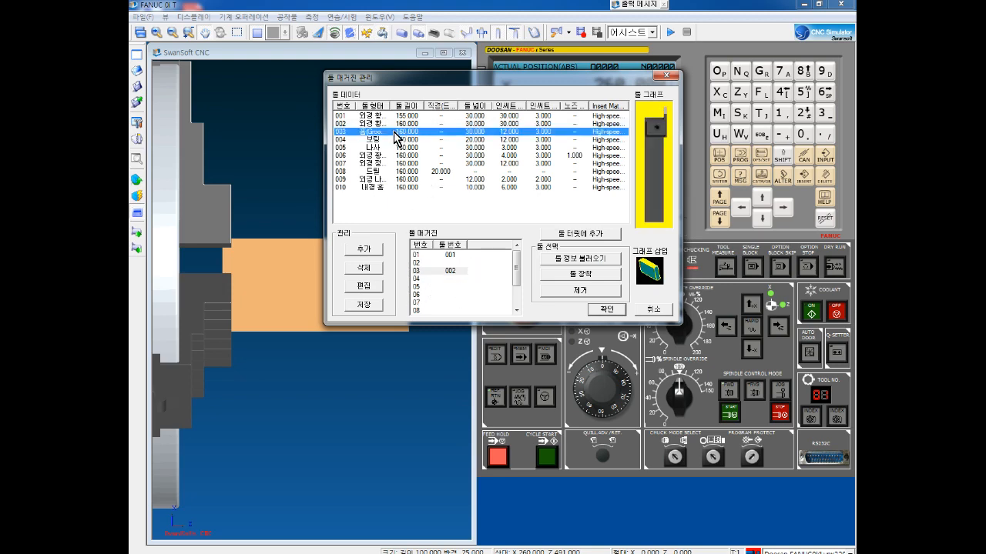
{"action": "double_click", "coordinate": [395, 134]}
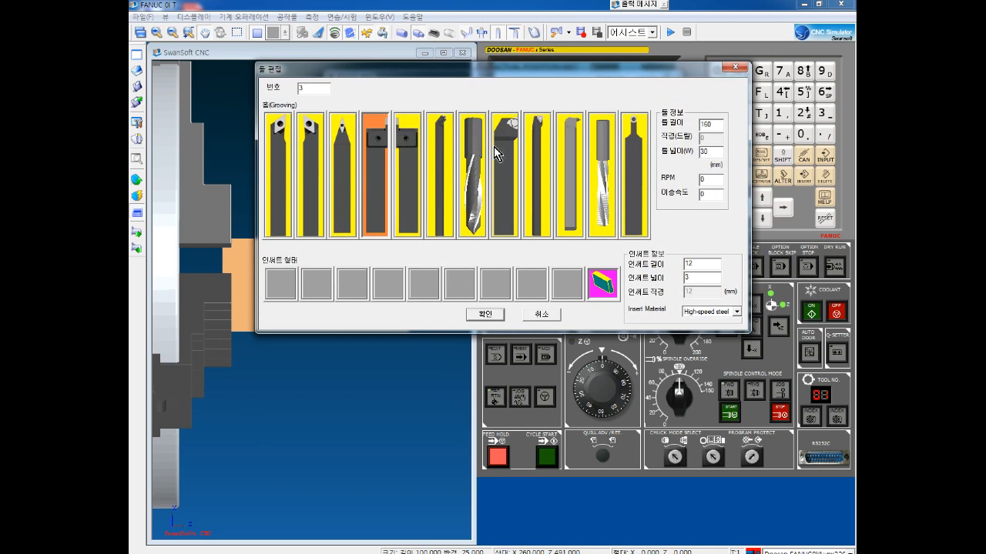
{"action": "double_click", "coordinate": [699, 275]}
{"action": "type", "text": "4"}
{"action": "double_click", "coordinate": [698, 279]}
{"action": "left_click", "coordinate": [495, 316]}
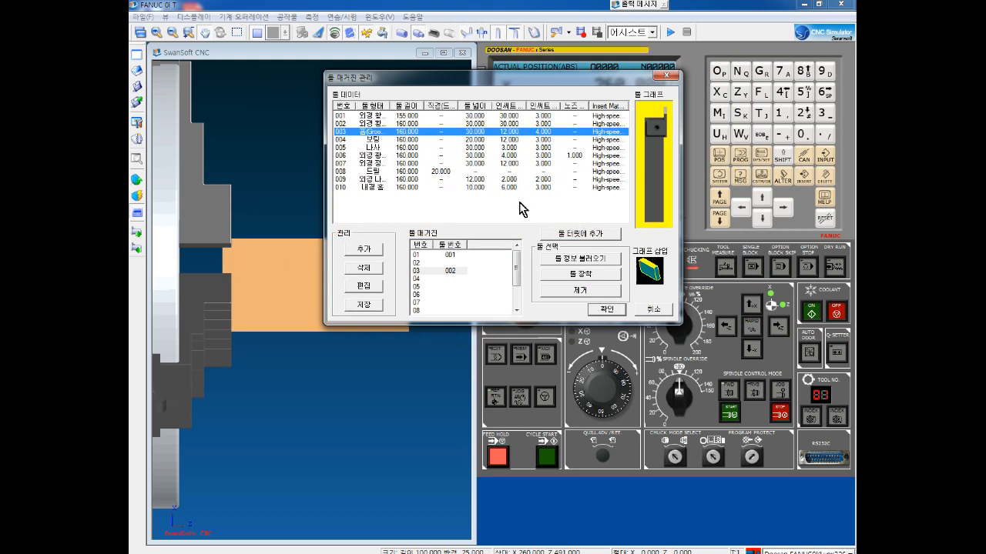
{"action": "left_click", "coordinate": [580, 238]}
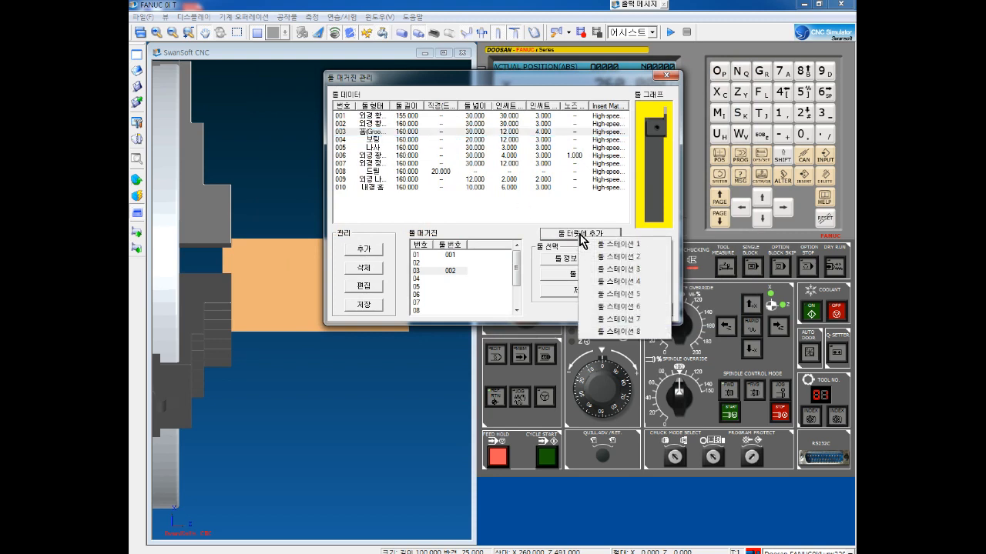
{"action": "left_click", "coordinate": [633, 295]}
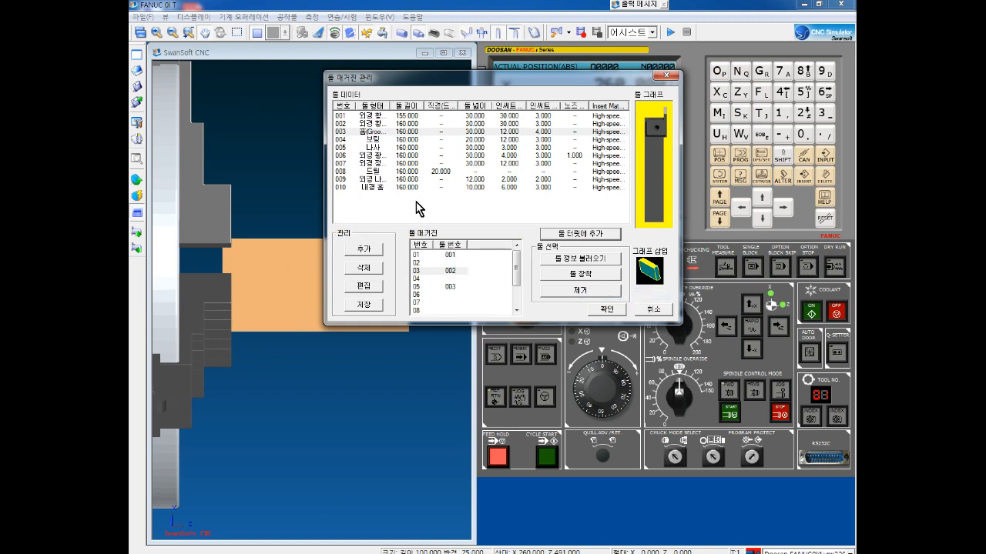
Step: Change tool 004 to the threading (나사) type and assign it to turret station 7
{"action": "left_click", "coordinate": [352, 140]}
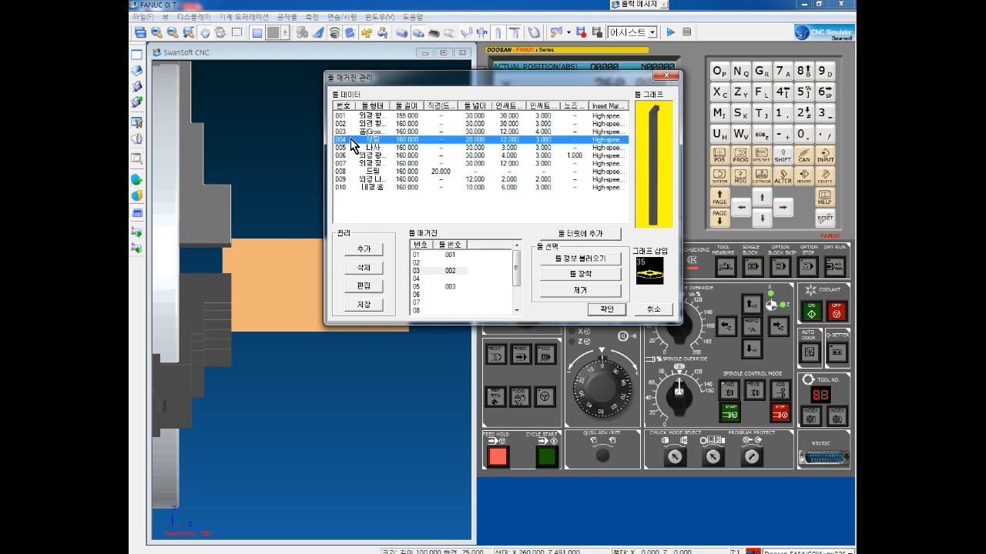
{"action": "double_click", "coordinate": [408, 140]}
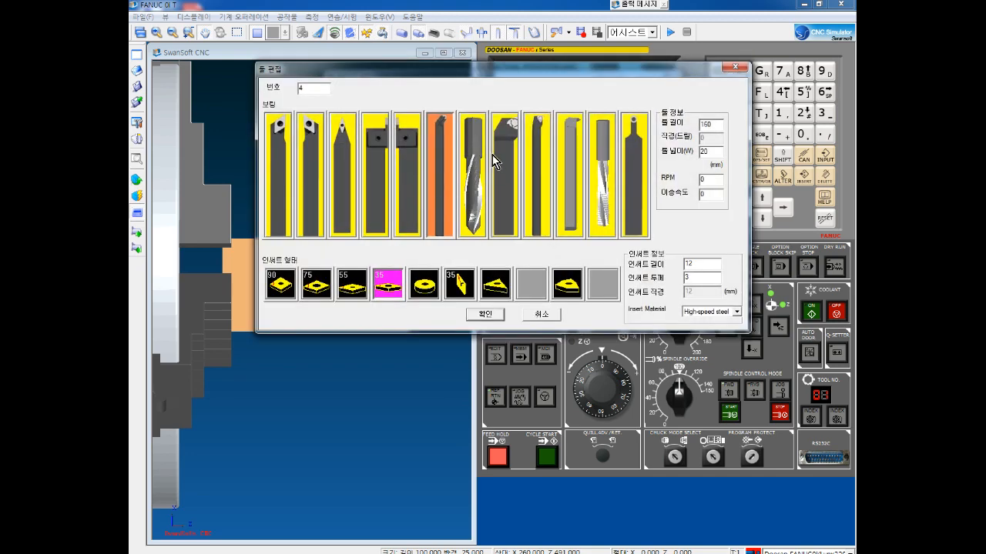
{"action": "left_click", "coordinate": [506, 135]}
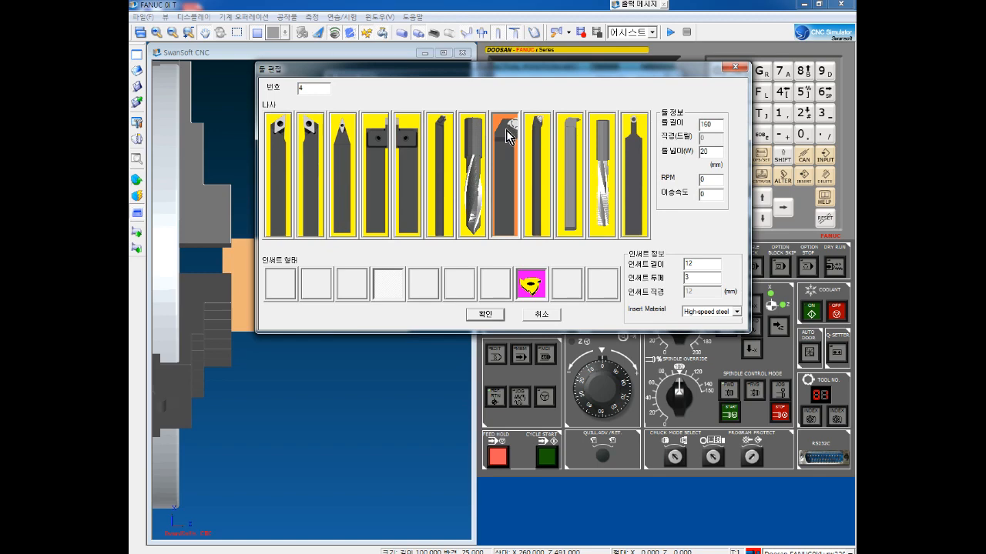
{"action": "left_click", "coordinate": [496, 314]}
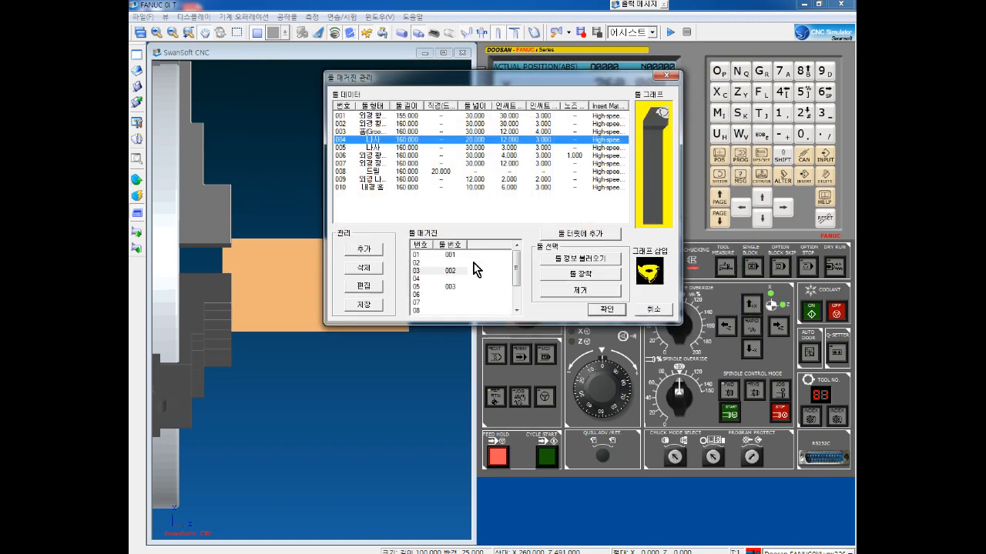
{"action": "left_click", "coordinate": [593, 234]}
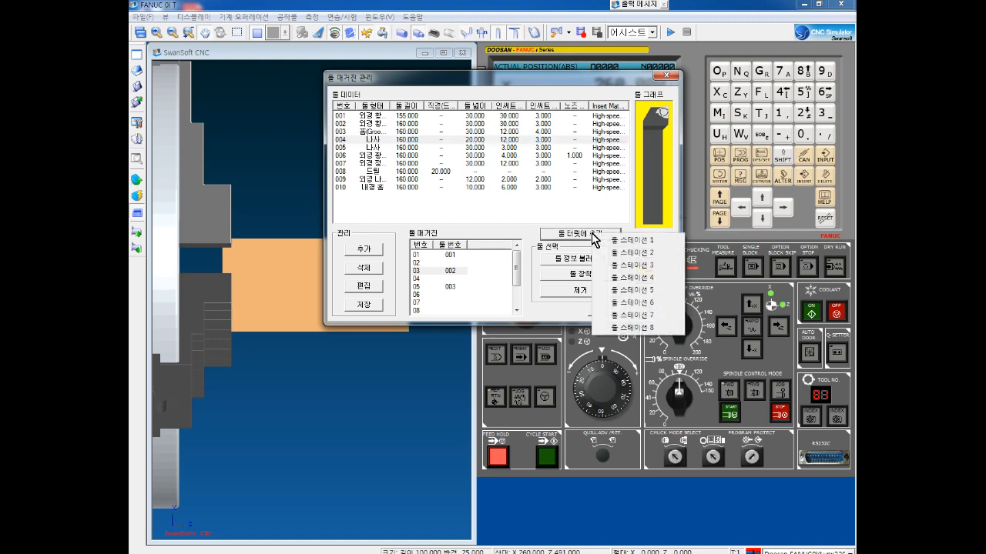
{"action": "left_click", "coordinate": [650, 317]}
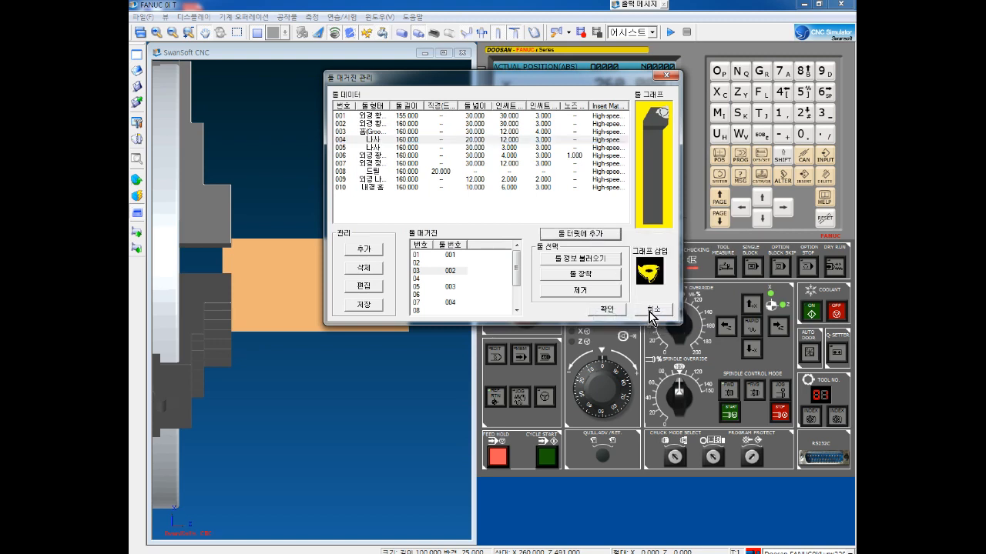
Step: Check the tools assigned to stations 1, 3, 5 and 7, and accept the tool magazine setup
{"action": "left_click", "coordinate": [436, 259]}
{"action": "left_click", "coordinate": [432, 271]}
{"action": "left_click", "coordinate": [441, 287]}
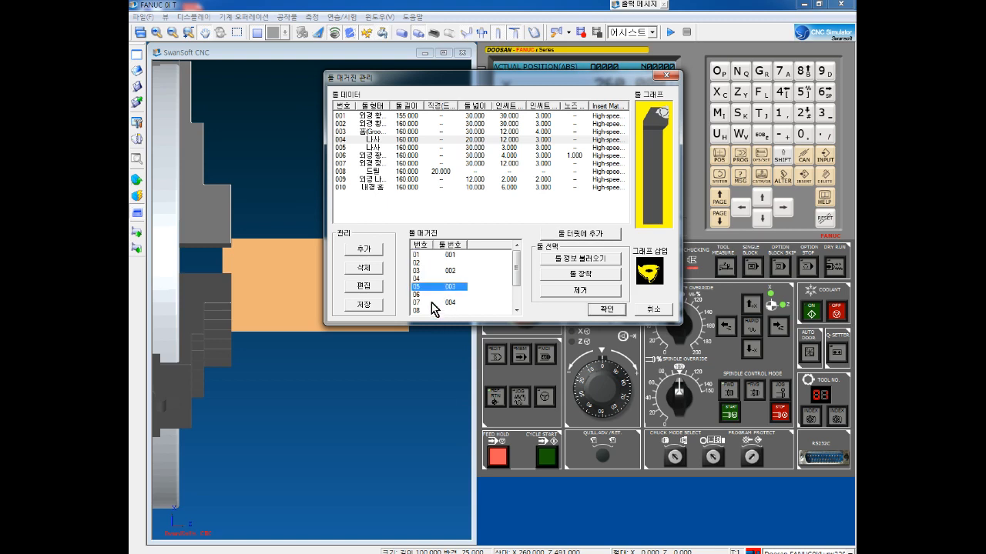
{"action": "left_click", "coordinate": [434, 303]}
{"action": "left_click", "coordinate": [603, 309]}
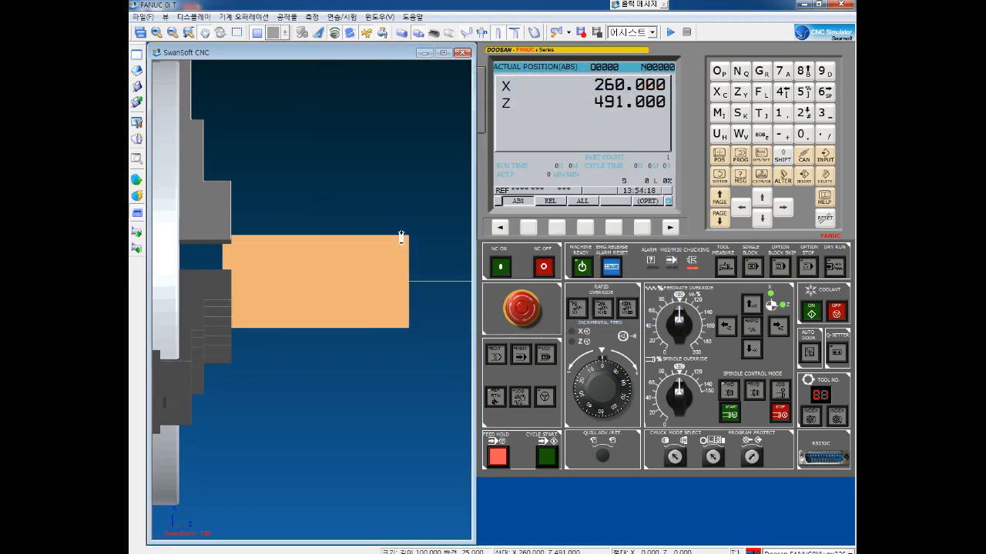
Step: Index the turret through its stations to bring the threading tool at station 7 into position
{"action": "scroll", "coordinate": [401, 239], "scroll_direction": "down", "scroll_amount": 5}
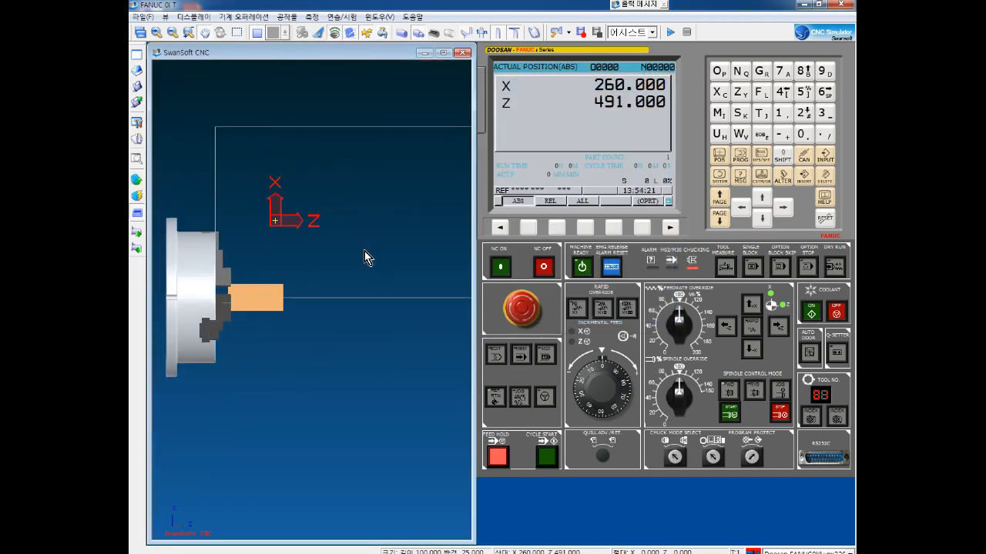
{"action": "scroll", "coordinate": [351, 261], "scroll_direction": "down", "scroll_amount": 2}
{"action": "left_click_drag", "start_coordinate": [423, 232], "coordinate": [359, 283]}
{"action": "scroll", "coordinate": [401, 233], "scroll_direction": "up", "scroll_amount": 5}
{"action": "scroll", "coordinate": [401, 233], "scroll_direction": "up", "scroll_amount": 3}
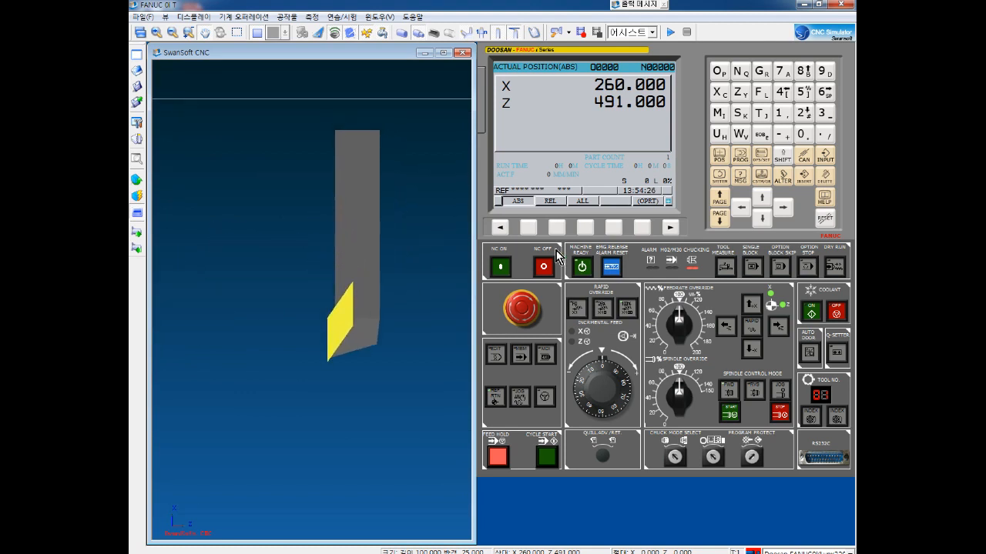
{"action": "left_click", "coordinate": [811, 421]}
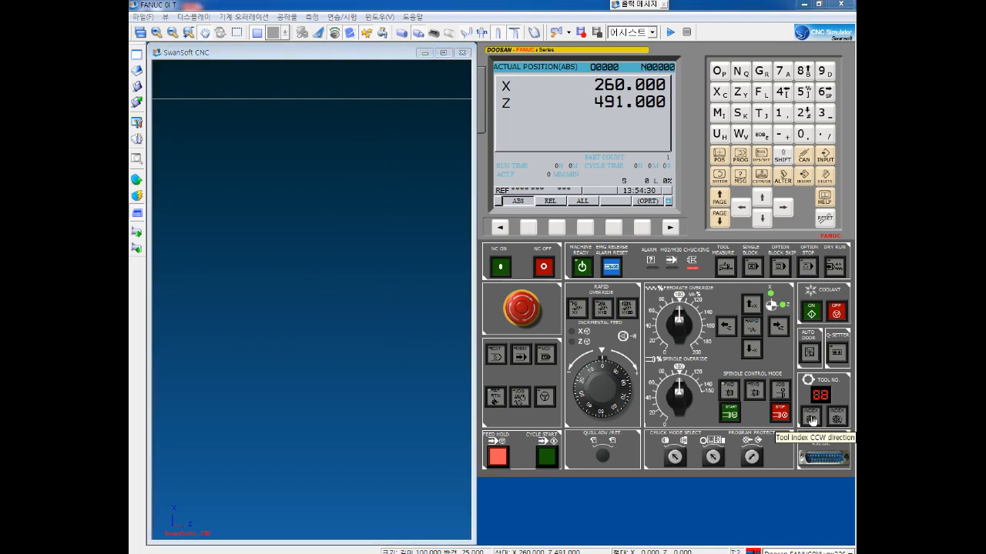
{"action": "left_click", "coordinate": [811, 421]}
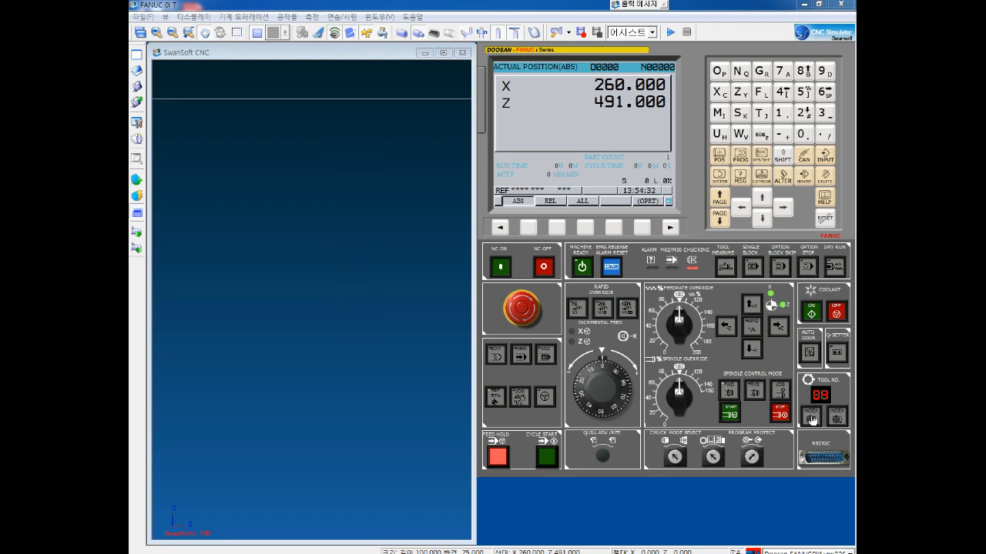
{"action": "left_click", "coordinate": [812, 420]}
{"action": "left_click", "coordinate": [811, 420]}
{"action": "left_click", "coordinate": [811, 420]}
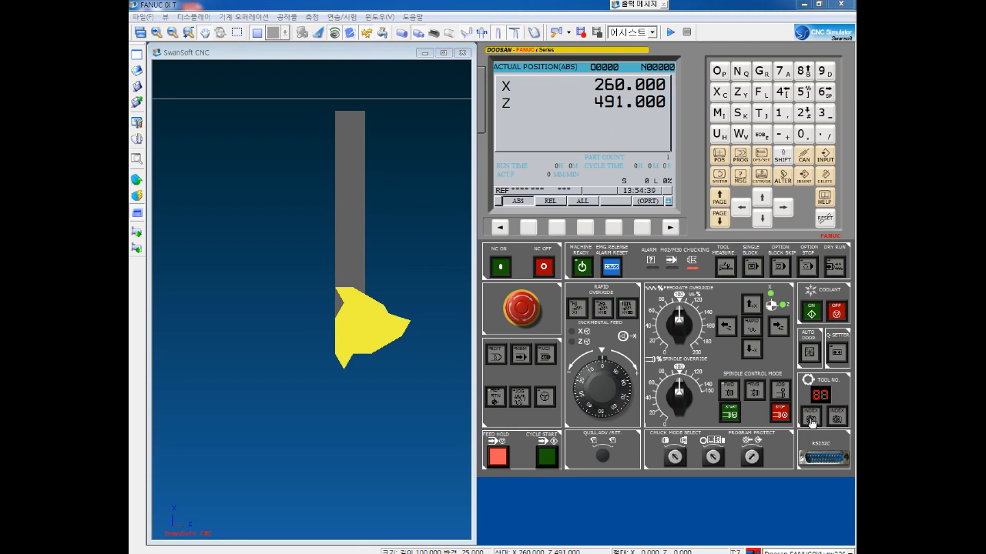
{"action": "left_click", "coordinate": [812, 421]}
{"action": "left_click", "coordinate": [834, 418]}
{"action": "left_click", "coordinate": [346, 373]}
{"action": "scroll", "coordinate": [347, 346], "scroll_direction": "down", "scroll_amount": 7}
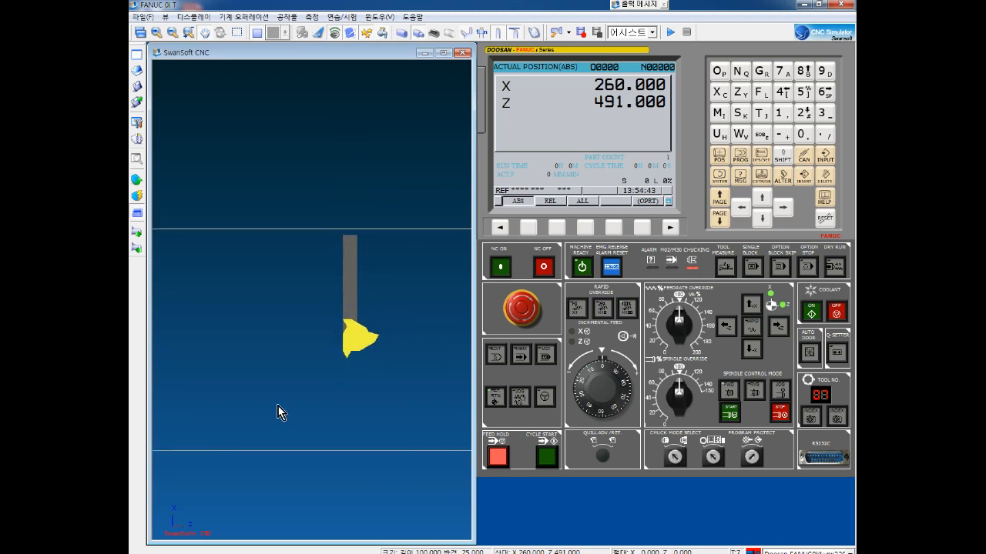
{"action": "left_click_drag", "start_coordinate": [278, 412], "coordinate": [394, 339]}
{"action": "scroll", "coordinate": [394, 340], "scroll_direction": "down", "scroll_amount": 1}
{"action": "scroll", "coordinate": [394, 340], "scroll_direction": "down", "scroll_amount": 3}
{"action": "left_click_drag", "start_coordinate": [303, 329], "coordinate": [352, 310]}
{"action": "left_click_drag", "start_coordinate": [297, 240], "coordinate": [233, 247]}
Step: Compare threading tools 004 and 005 in the tool magazine and inspect the settings of tool 006 without changing them
{"action": "left_click", "coordinate": [137, 140]}
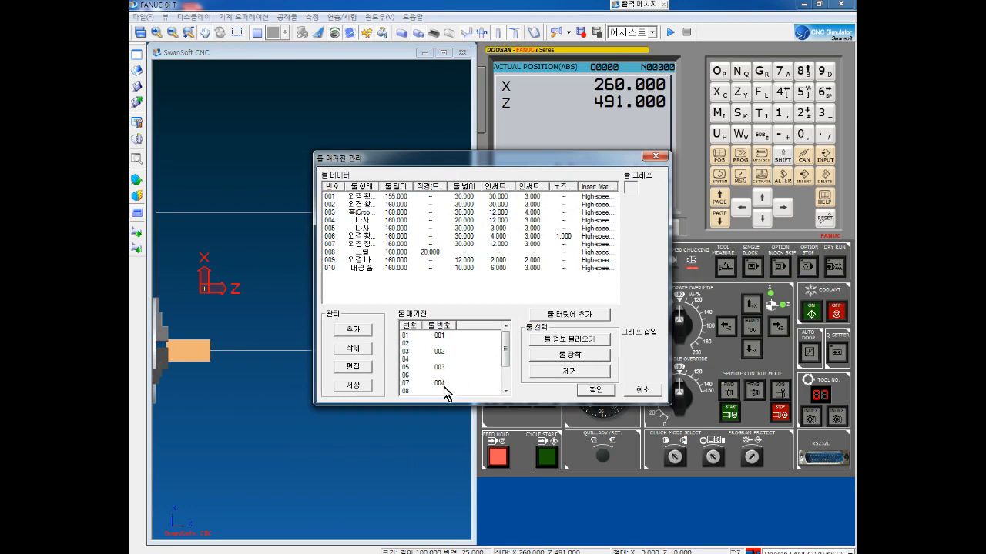
{"action": "left_click", "coordinate": [437, 368]}
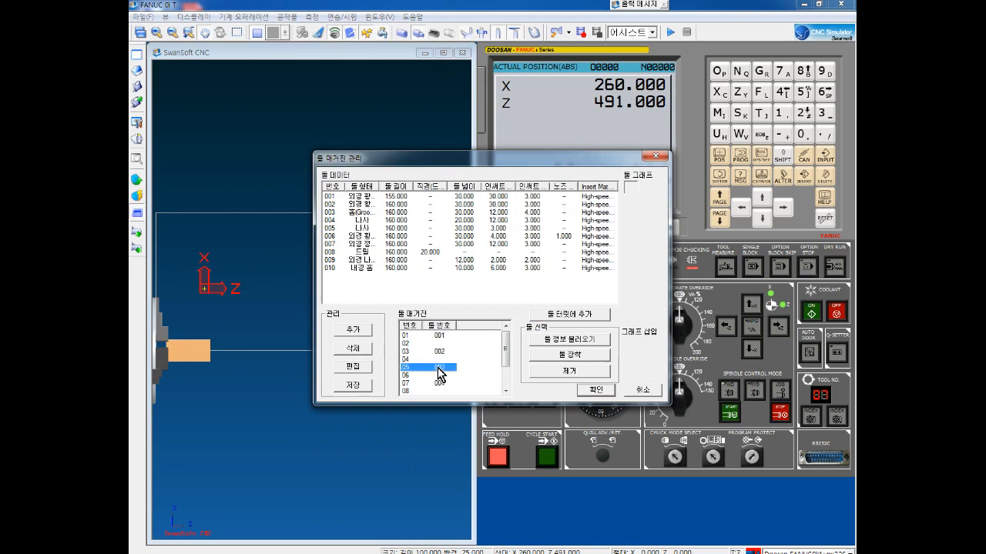
{"action": "left_click", "coordinate": [359, 227]}
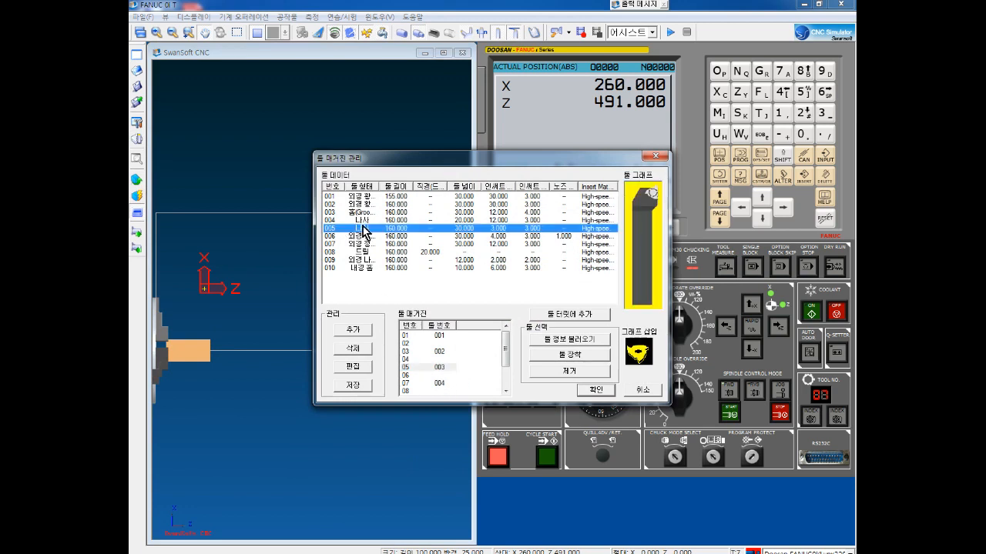
{"action": "left_click", "coordinate": [364, 221]}
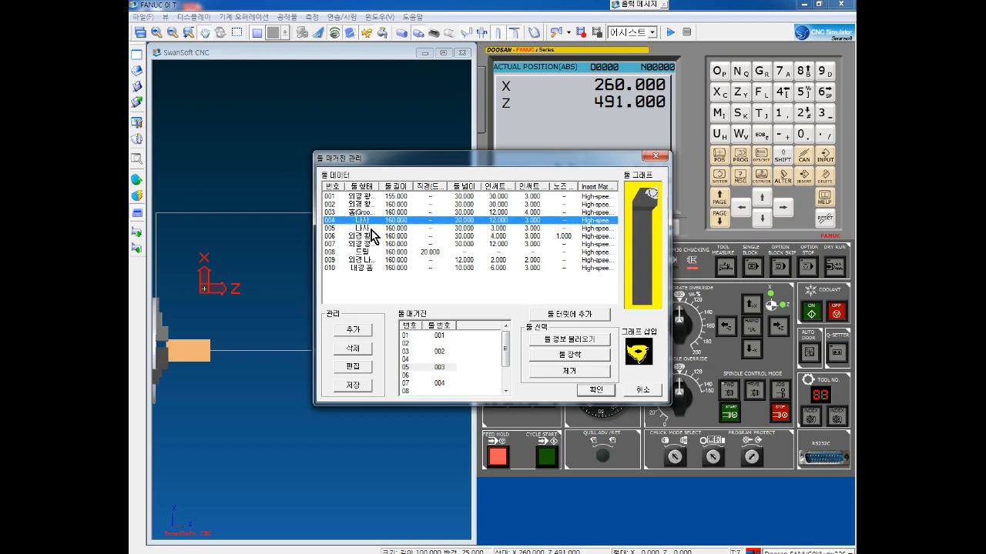
{"action": "left_click", "coordinate": [373, 228]}
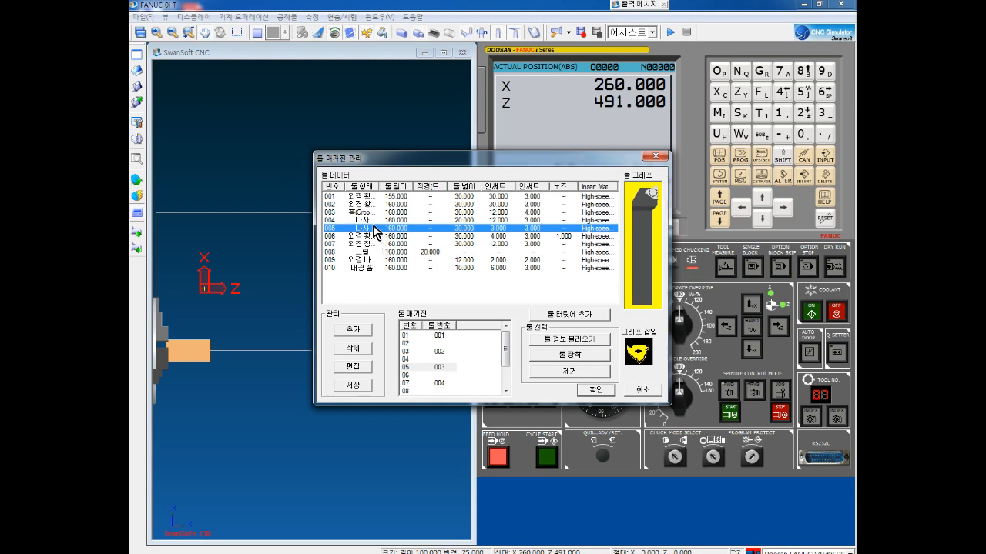
{"action": "left_click", "coordinate": [375, 221]}
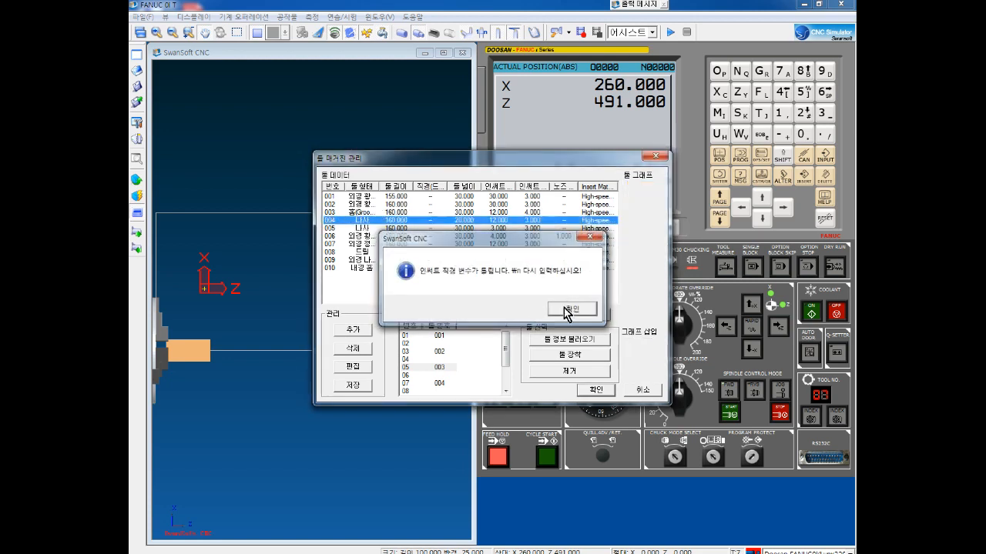
{"action": "left_click", "coordinate": [570, 309]}
{"action": "left_click", "coordinate": [375, 229]}
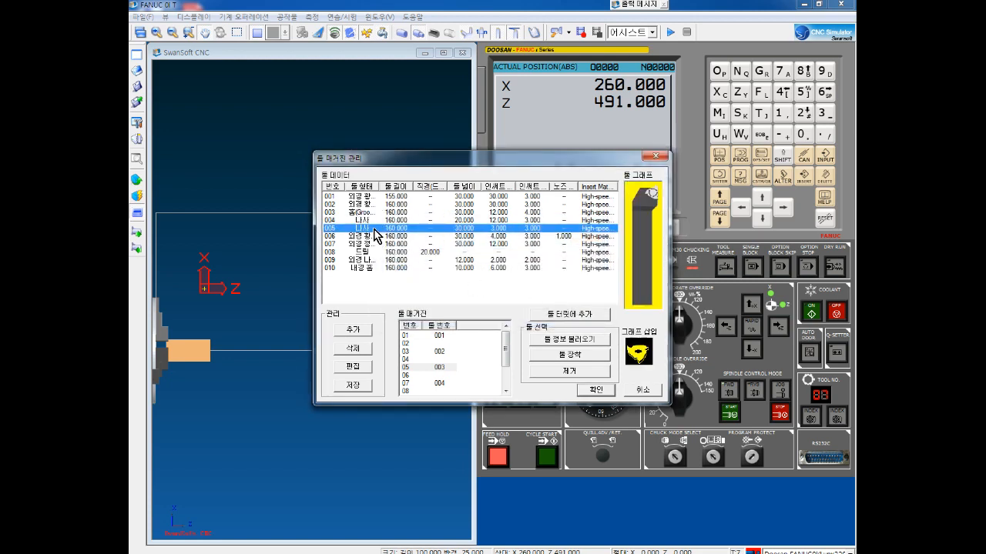
{"action": "left_click", "coordinate": [375, 222]}
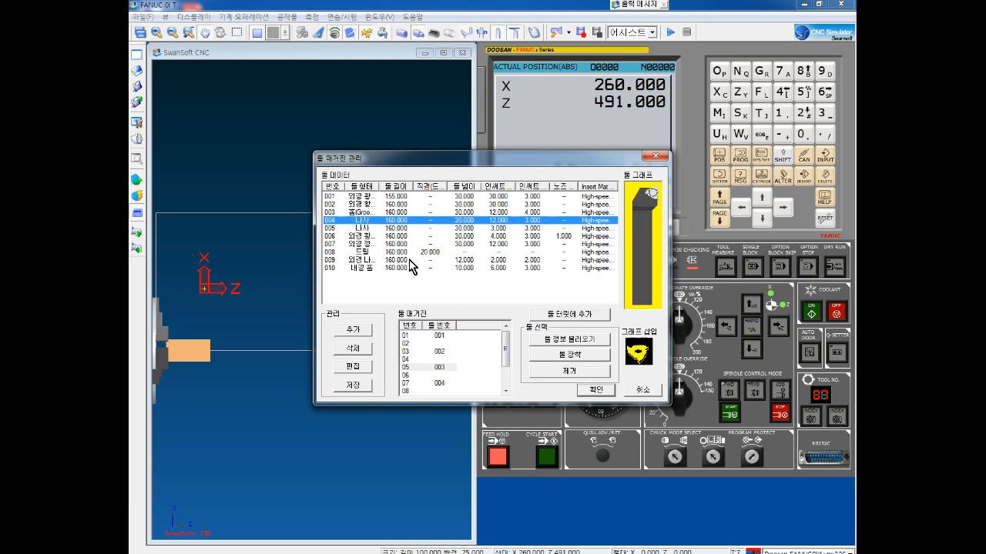
{"action": "double_click", "coordinate": [365, 237]}
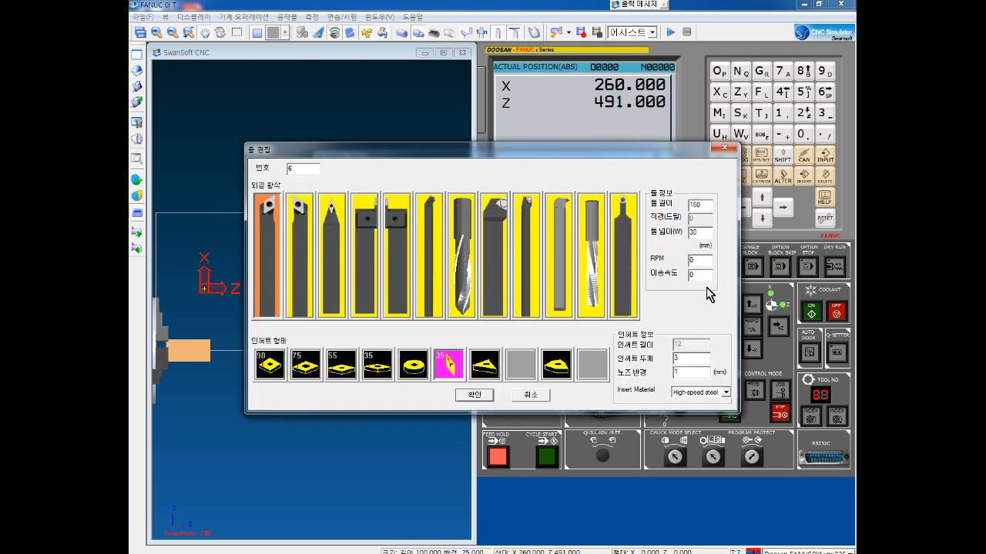
{"action": "left_click", "coordinate": [532, 395]}
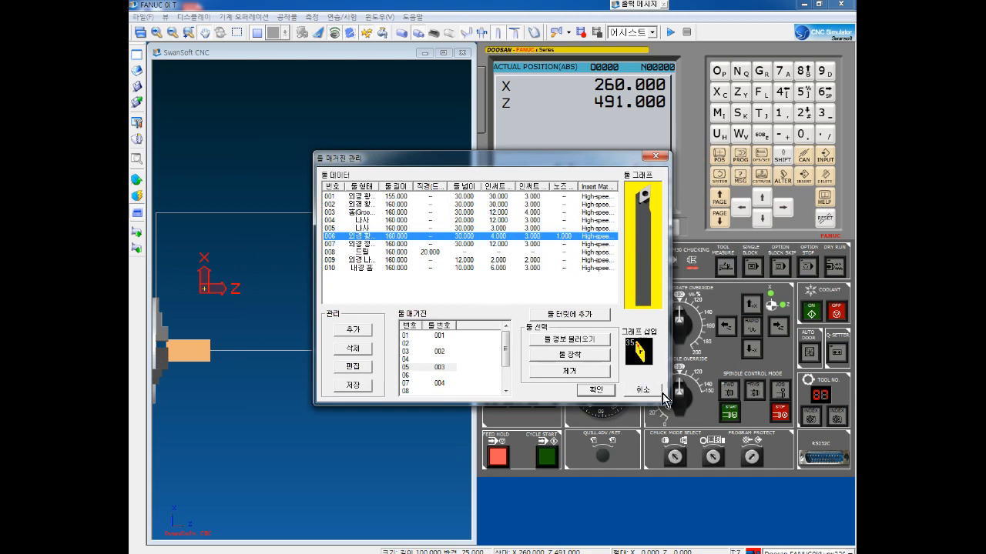
{"action": "left_click", "coordinate": [602, 390]}
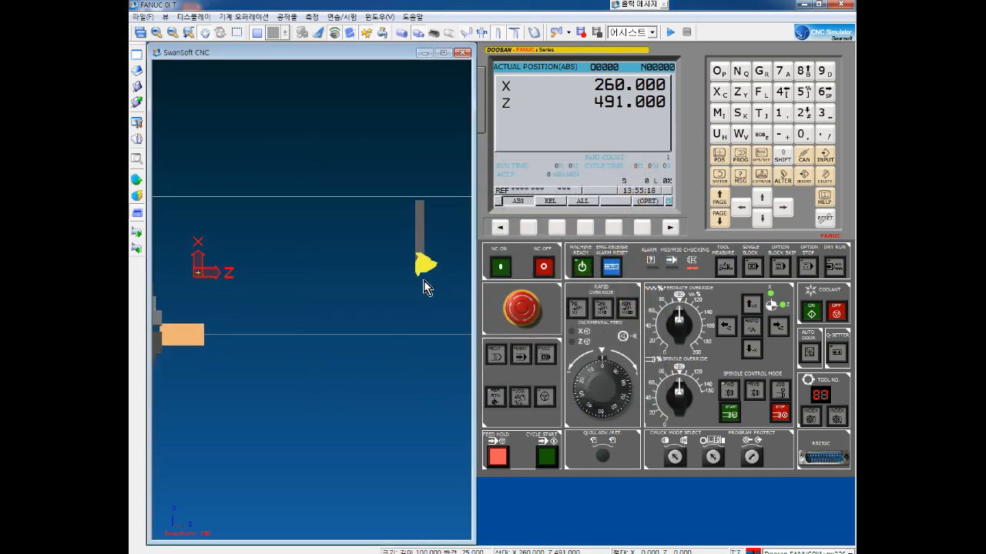
{"action": "scroll", "coordinate": [424, 287], "scroll_direction": "up", "scroll_amount": 5}
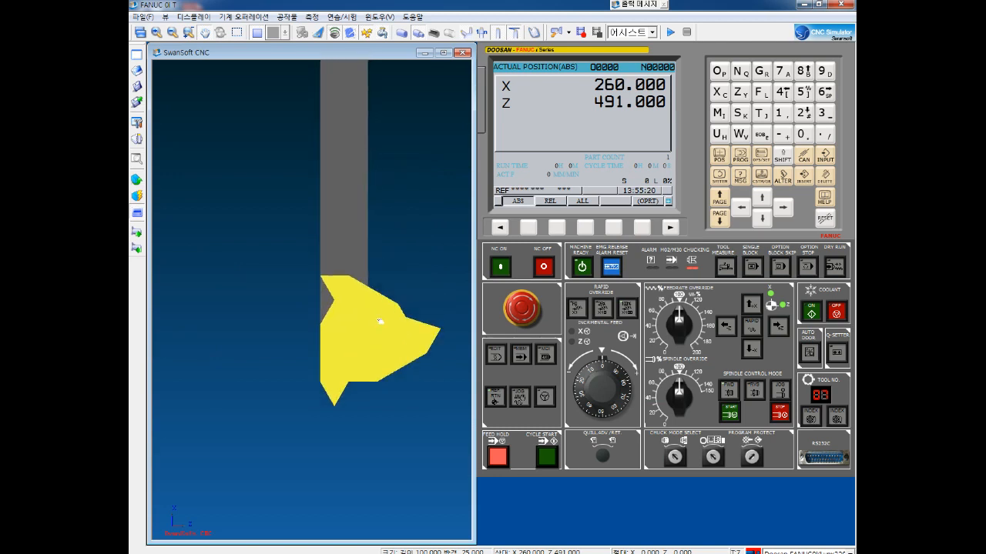
{"action": "scroll", "coordinate": [380, 321], "scroll_direction": "down", "scroll_amount": 1}
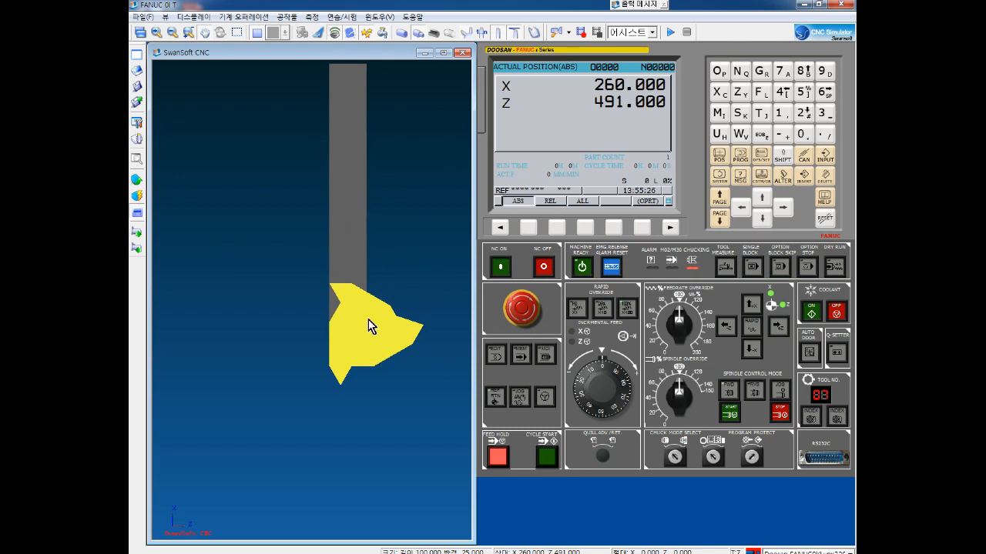
{"action": "left_click_drag", "start_coordinate": [368, 320], "coordinate": [387, 347]}
{"action": "scroll", "coordinate": [407, 298], "scroll_direction": "down", "scroll_amount": 3}
{"action": "scroll", "coordinate": [370, 308], "scroll_direction": "up", "scroll_amount": 3}
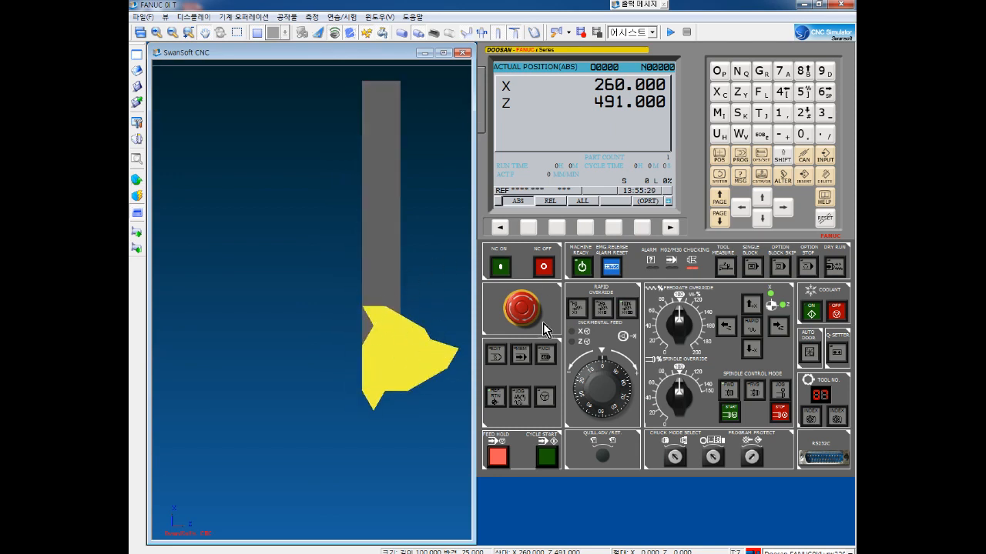
{"action": "left_click_drag", "start_coordinate": [389, 273], "coordinate": [331, 271]}
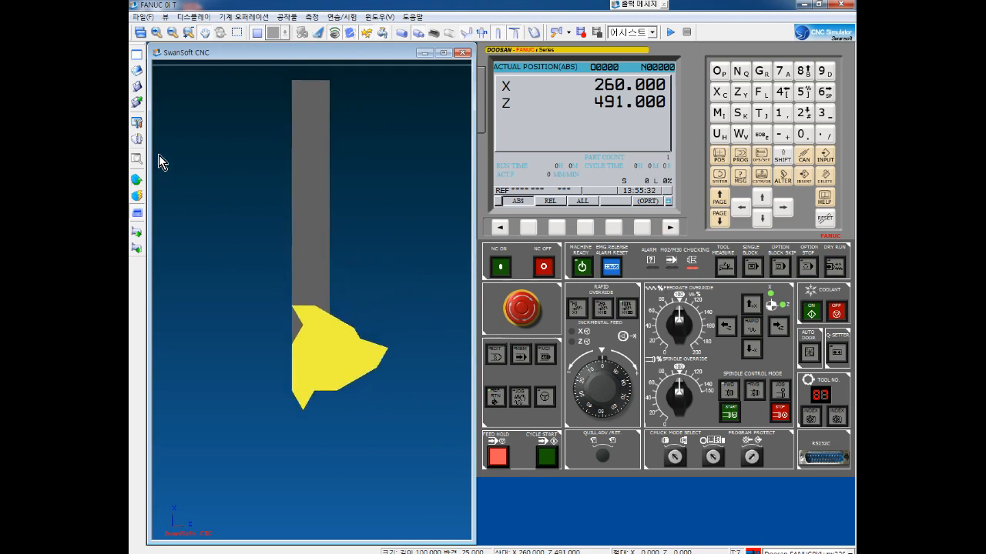
Step: Remove the threading tool from turret station 7 in the tool magazine
{"action": "left_click", "coordinate": [136, 138]}
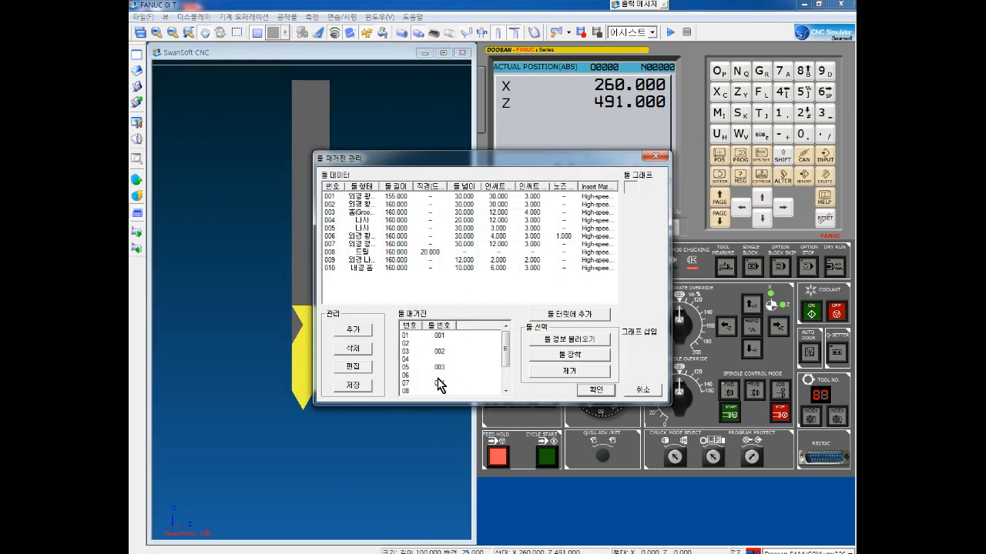
{"action": "left_click", "coordinate": [440, 386]}
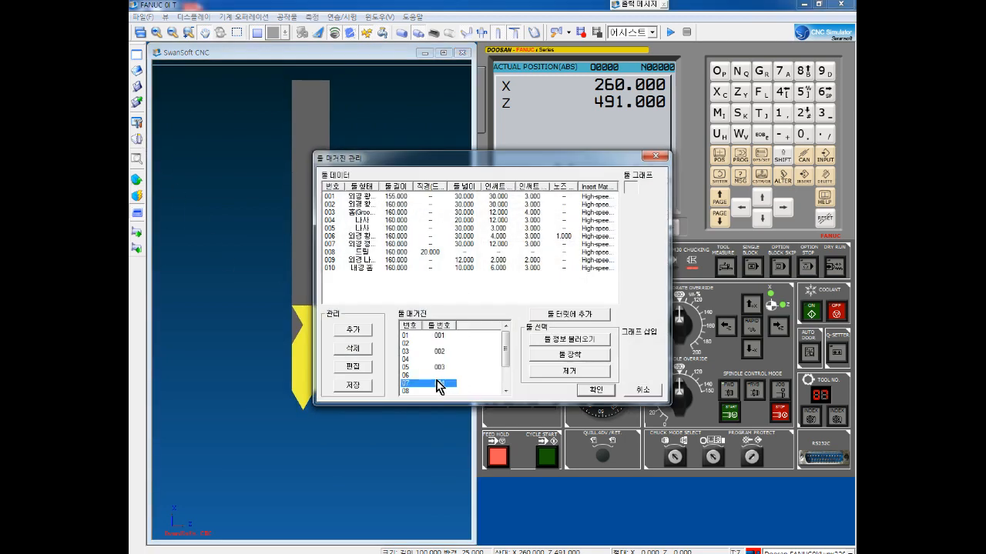
{"action": "left_click", "coordinate": [562, 372]}
{"action": "left_click", "coordinate": [570, 311]}
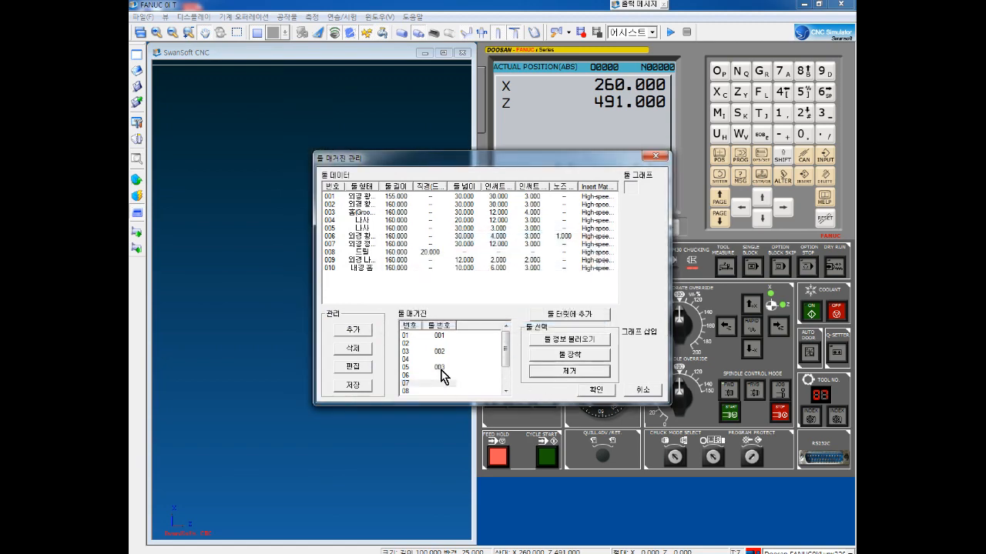
Step: Set the insert length of threading tool 004 to 6 mm
{"action": "double_click", "coordinate": [381, 221]}
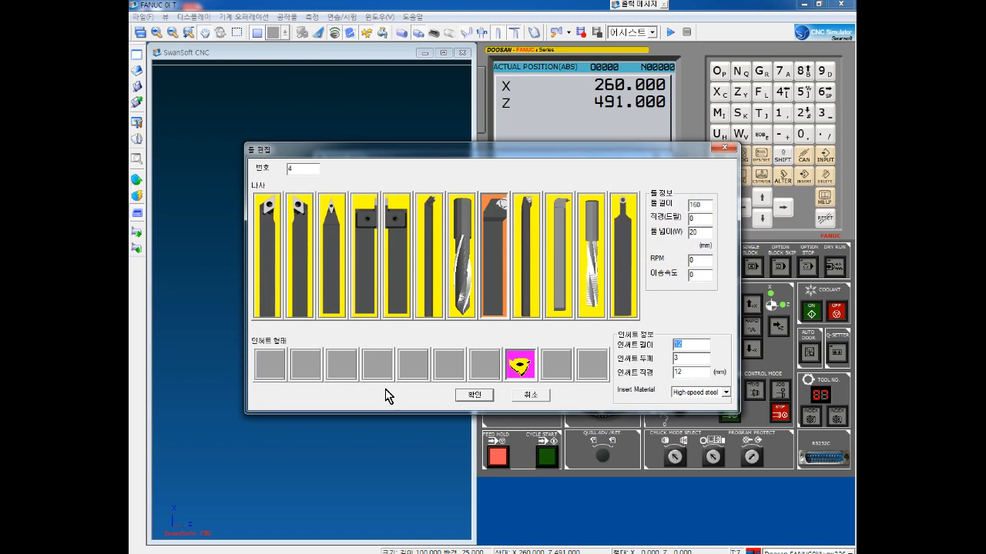
{"action": "type", "text": "6"}
{"action": "double_click", "coordinate": [674, 346]}
{"action": "left_click", "coordinate": [474, 395]}
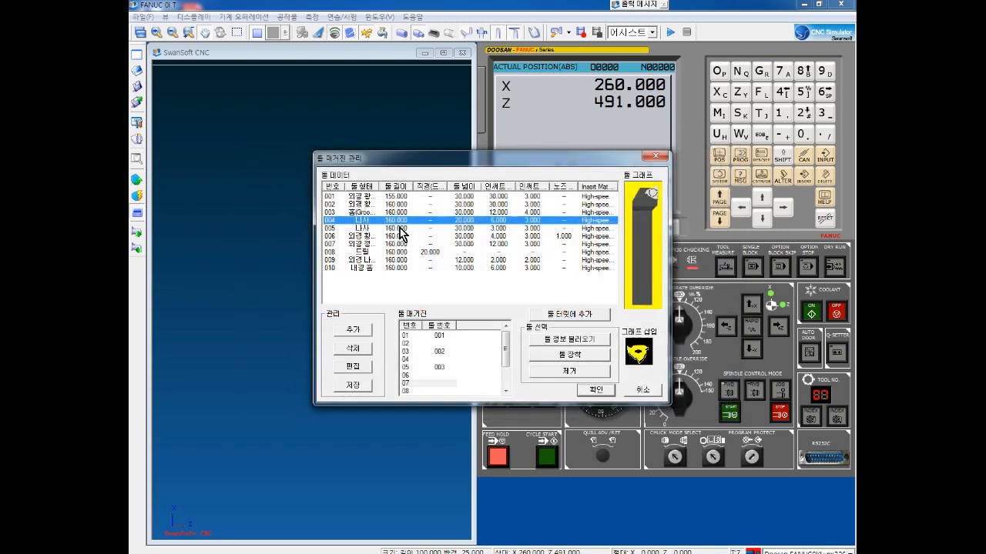
Step: Assign tool 004 to turret station 7 again and accept the tool magazine setup
{"action": "left_click", "coordinate": [584, 316]}
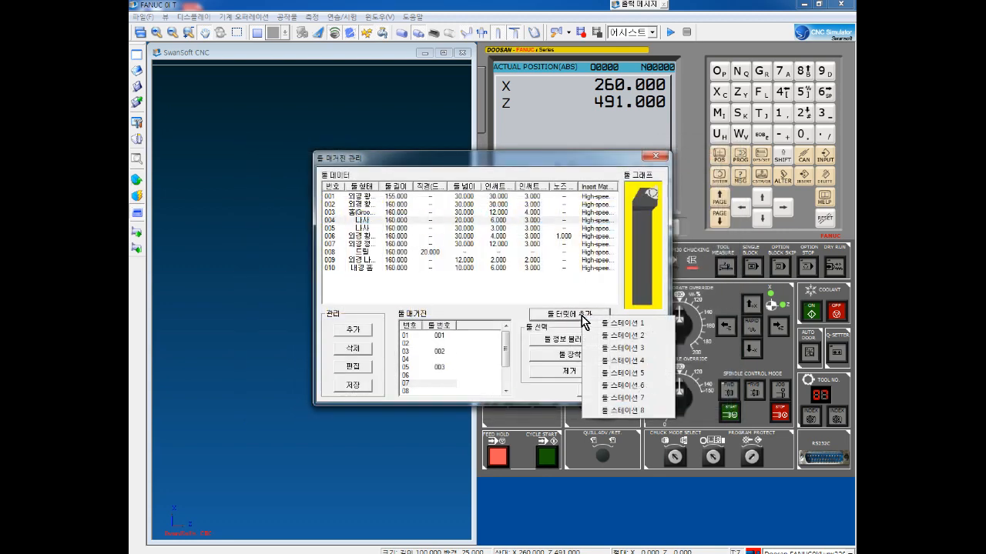
{"action": "left_click", "coordinate": [642, 398]}
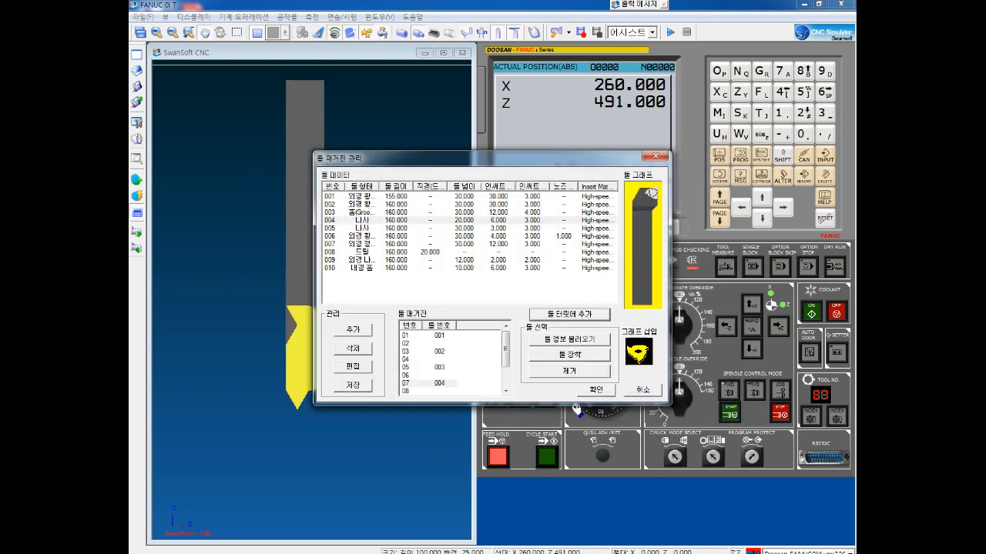
{"action": "left_click", "coordinate": [589, 393]}
Step: Examine the shape and size of the threading tool's insert in the machine view, up close and relative to the workpiece
{"action": "scroll", "coordinate": [377, 397], "scroll_direction": "up", "scroll_amount": 5}
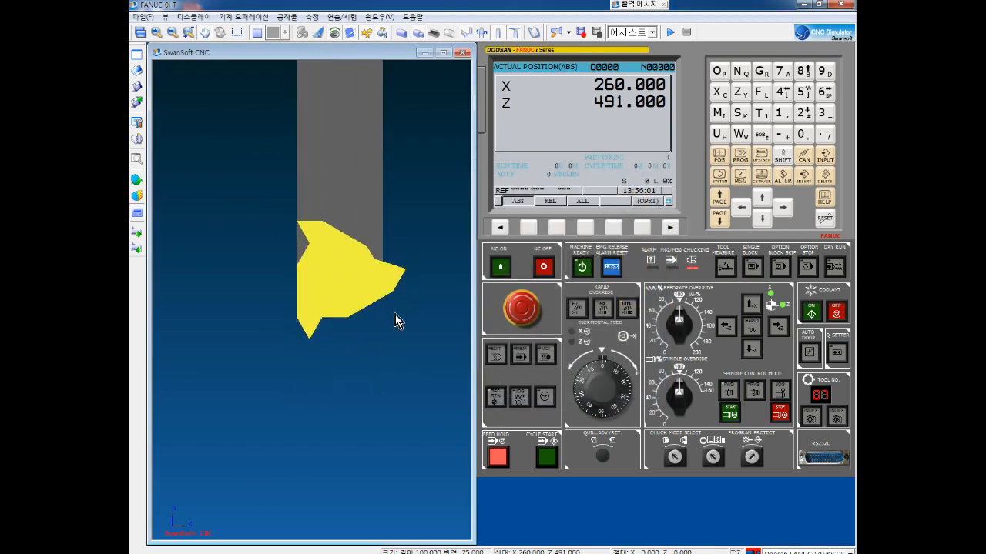
{"action": "scroll", "coordinate": [363, 251], "scroll_direction": "down", "scroll_amount": 5}
{"action": "scroll", "coordinate": [367, 314], "scroll_direction": "down", "scroll_amount": 3}
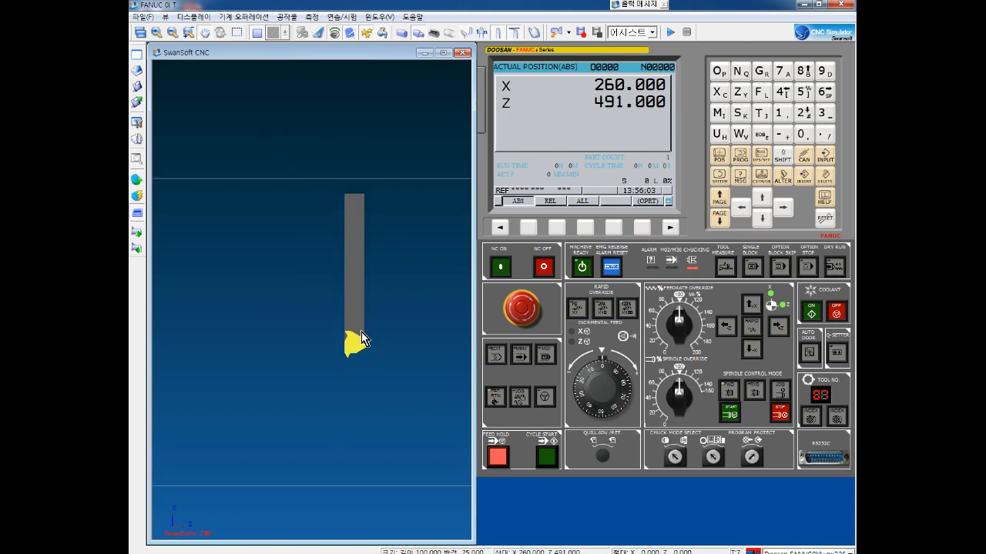
{"action": "scroll", "coordinate": [356, 362], "scroll_direction": "up", "scroll_amount": 5}
{"action": "left_click_drag", "start_coordinate": [356, 365], "coordinate": [382, 320]}
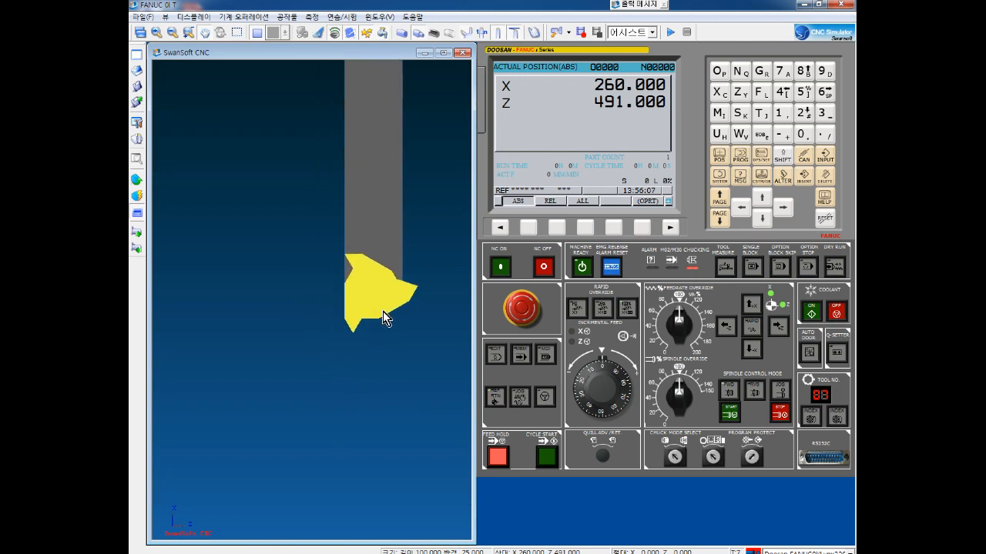
{"action": "scroll", "coordinate": [374, 310], "scroll_direction": "down", "scroll_amount": 2}
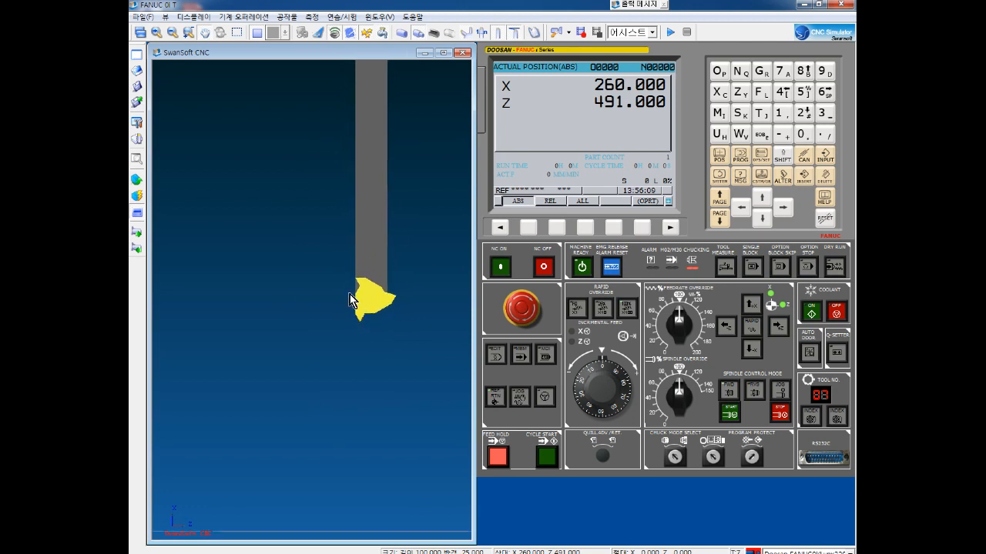
{"action": "scroll", "coordinate": [350, 301], "scroll_direction": "down", "scroll_amount": 5}
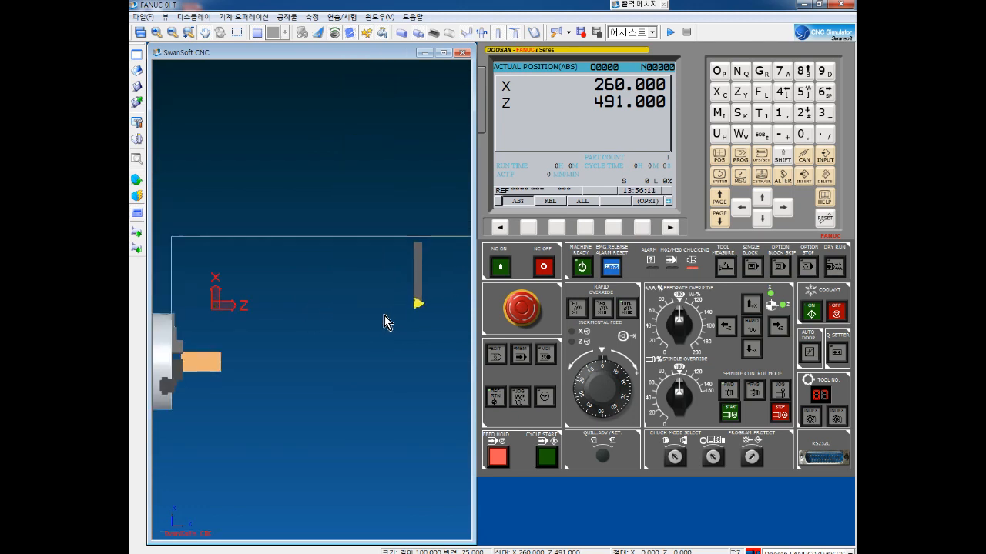
{"action": "left_click_drag", "start_coordinate": [384, 315], "coordinate": [398, 290]}
{"action": "scroll", "coordinate": [393, 318], "scroll_direction": "up", "scroll_amount": 6}
{"action": "scroll", "coordinate": [371, 300], "scroll_direction": "up", "scroll_amount": 4}
Step: Index the turret through its stations to check the mounted tools
{"action": "left_click", "coordinate": [814, 414]}
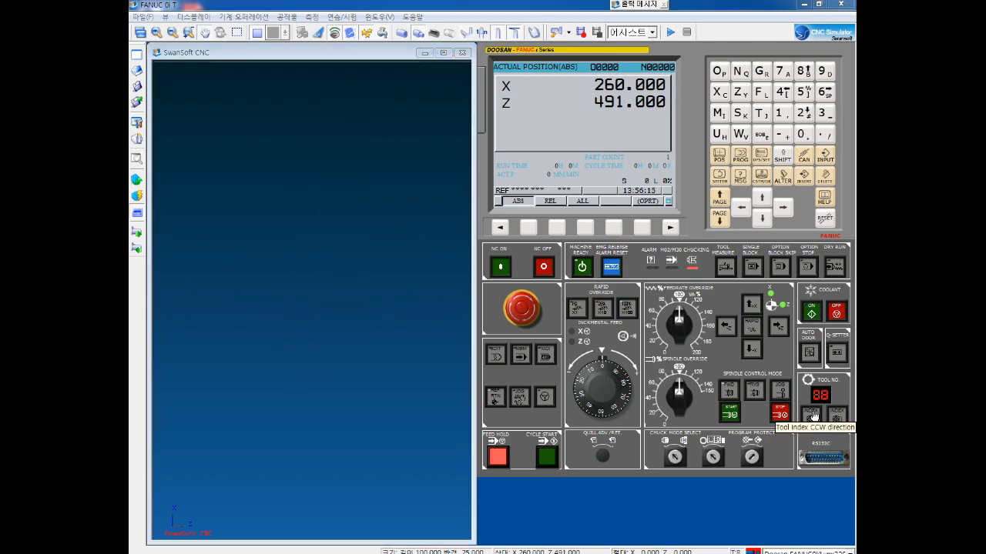
{"action": "left_click", "coordinate": [814, 414]}
{"action": "left_click", "coordinate": [814, 415]}
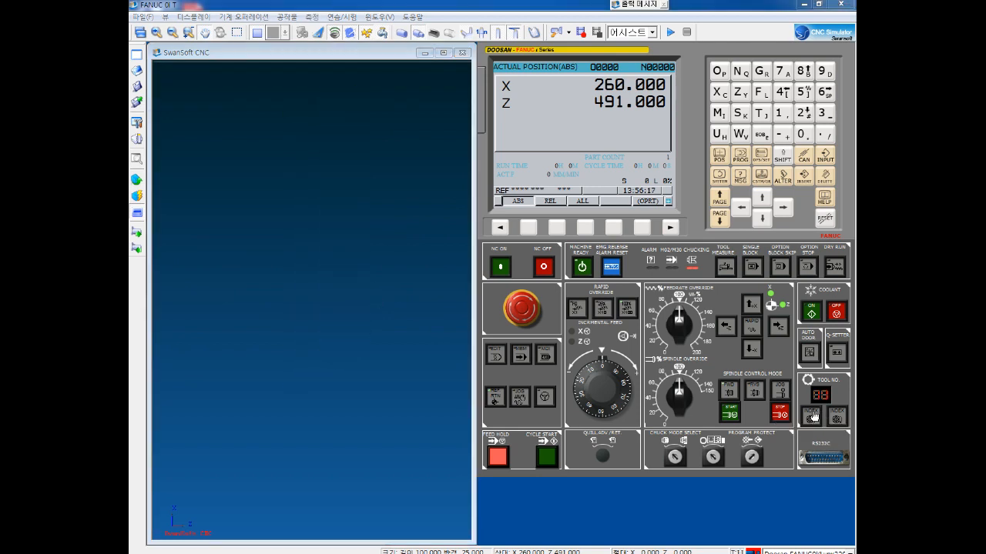
{"action": "left_click", "coordinate": [814, 414]}
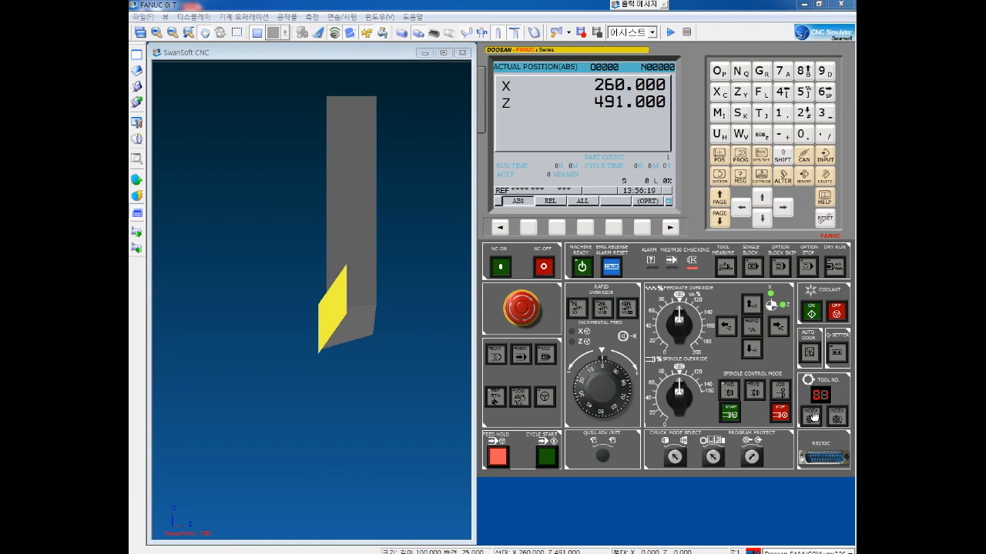
{"action": "left_click", "coordinate": [814, 415]}
{"action": "left_click", "coordinate": [812, 416]}
{"action": "left_click", "coordinate": [812, 416]}
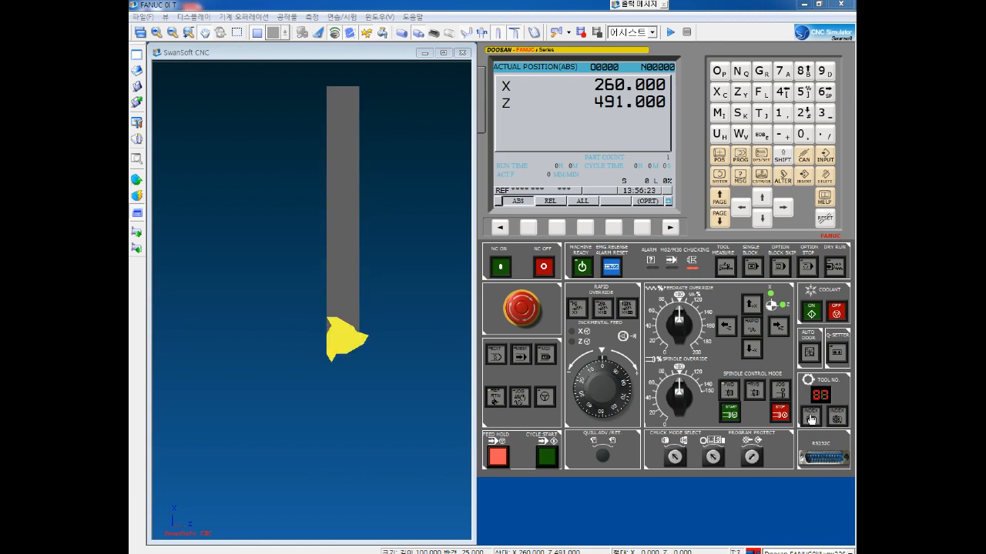
{"action": "left_click", "coordinate": [811, 416]}
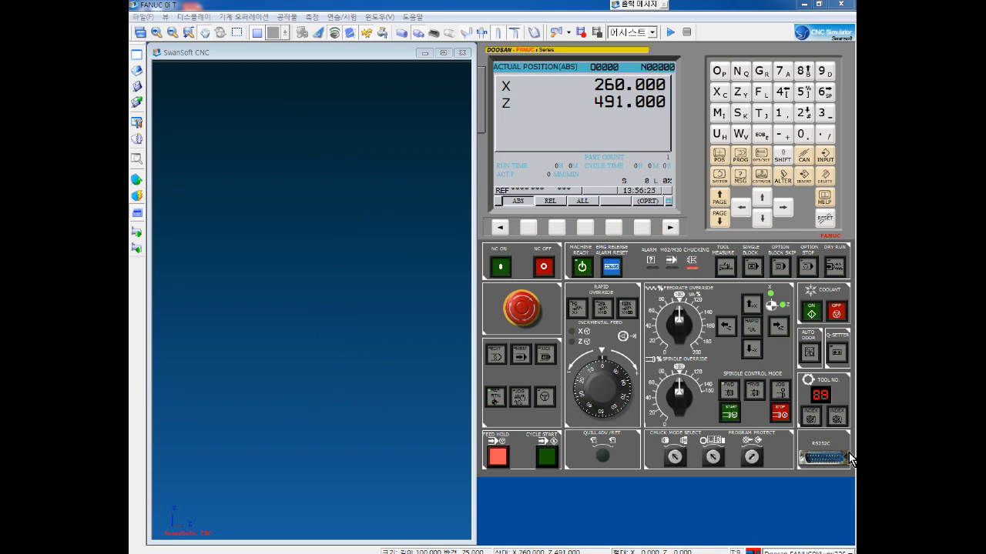
Step: Index the turret to bring the roughing tool at station 1 into position
{"action": "left_click", "coordinate": [837, 417]}
{"action": "left_click", "coordinate": [838, 419]}
{"action": "left_click", "coordinate": [838, 419]}
{"action": "left_click", "coordinate": [838, 418]}
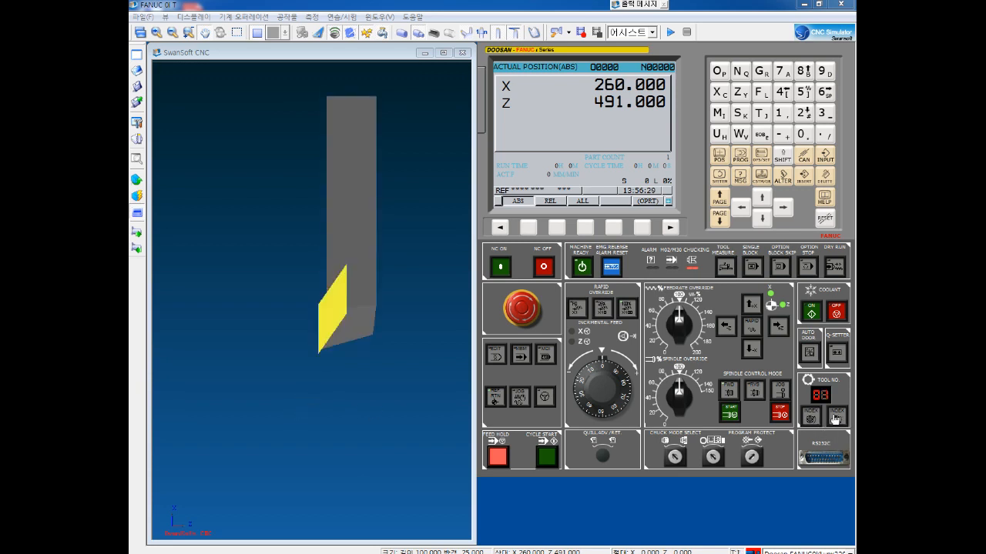
Step: Run the automatic origin setting (자동 원점 설정) to bring the station 1 tool to the outer edge of the workpiece's end face
{"action": "scroll", "coordinate": [412, 389], "scroll_direction": "down", "scroll_amount": 2}
{"action": "scroll", "coordinate": [412, 389], "scroll_direction": "down", "scroll_amount": 1}
{"action": "left_click_drag", "start_coordinate": [337, 423], "coordinate": [429, 352]}
{"action": "scroll", "coordinate": [408, 359], "scroll_direction": "down", "scroll_amount": 2}
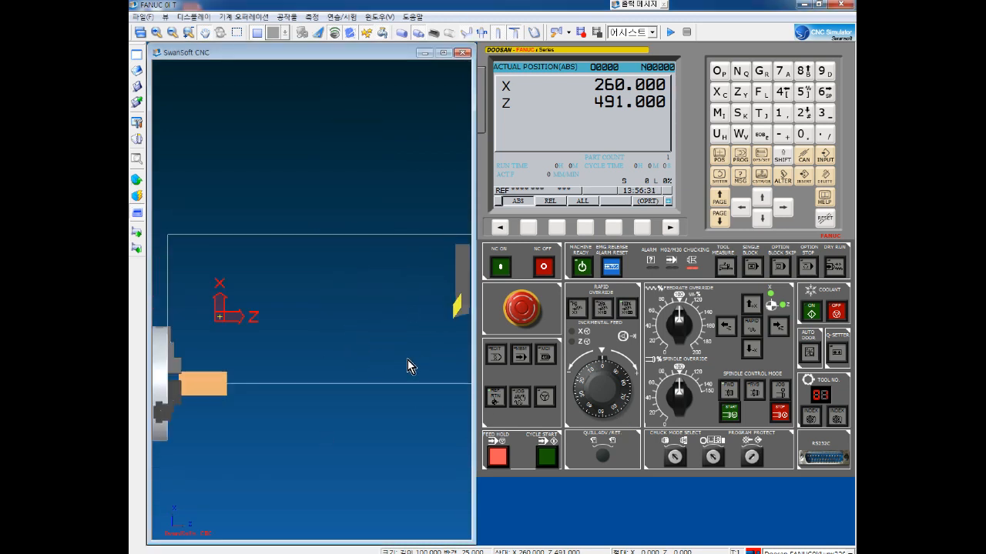
{"action": "left_click_drag", "start_coordinate": [359, 355], "coordinate": [316, 291]}
{"action": "scroll", "coordinate": [308, 302], "scroll_direction": "up", "scroll_amount": 1}
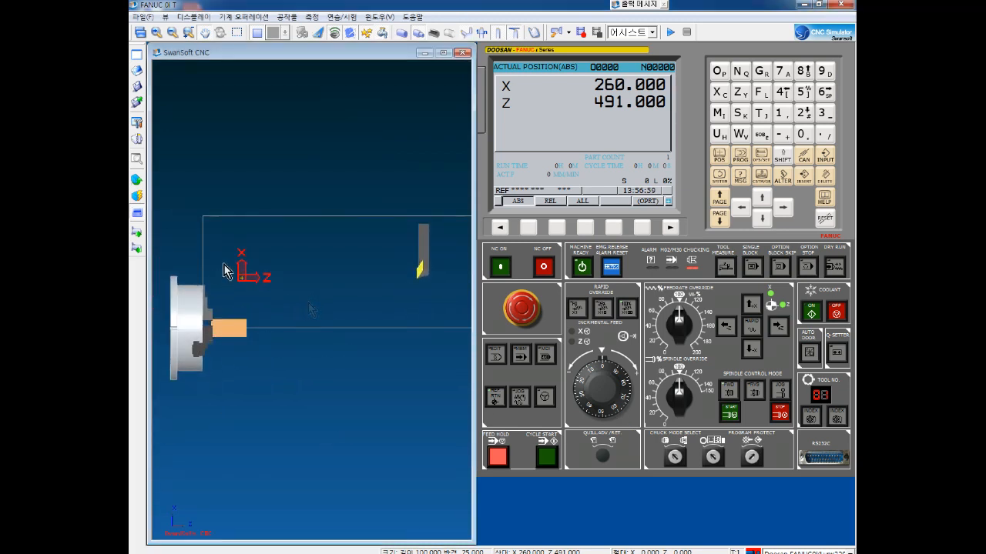
{"action": "left_click", "coordinate": [137, 182]}
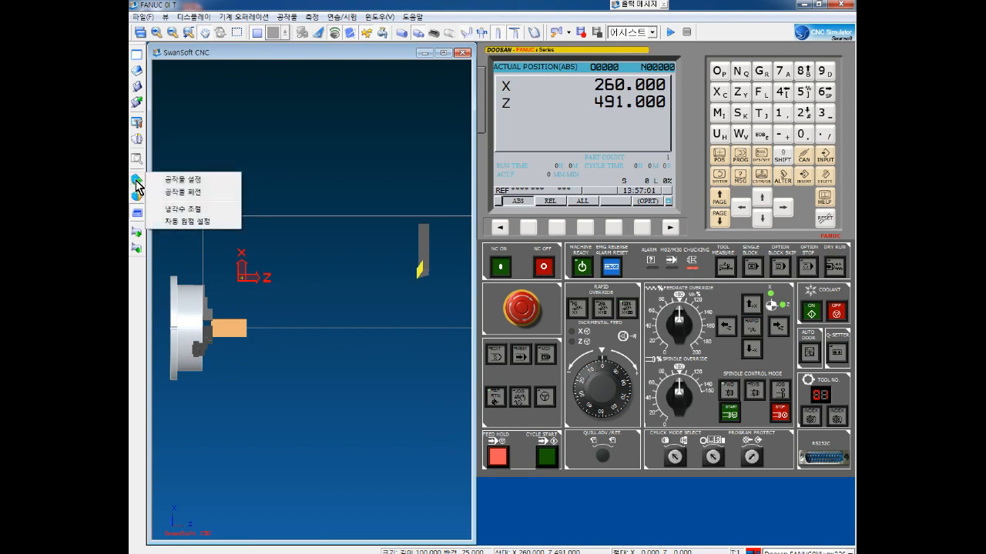
{"action": "left_click", "coordinate": [198, 222]}
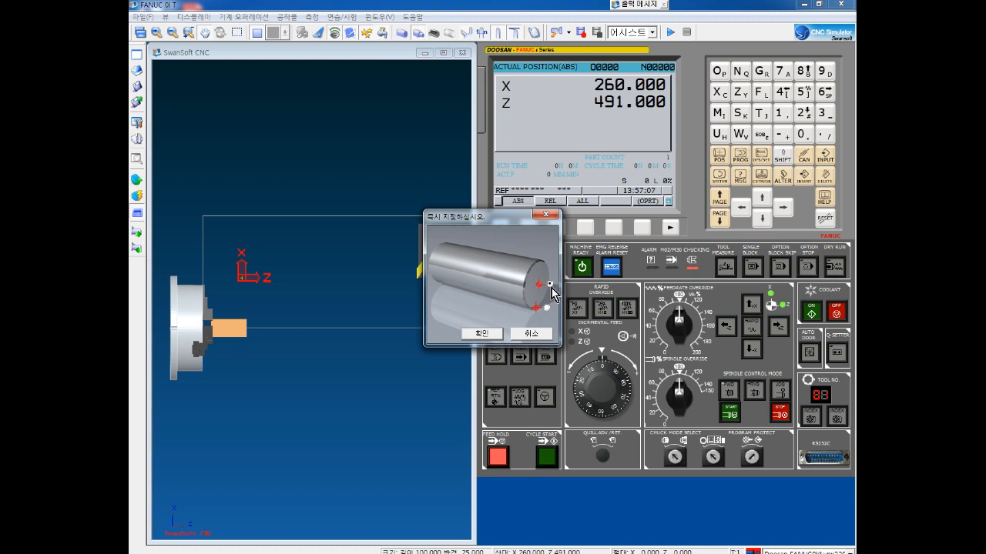
{"action": "left_click_drag", "start_coordinate": [502, 215], "coordinate": [306, 134]}
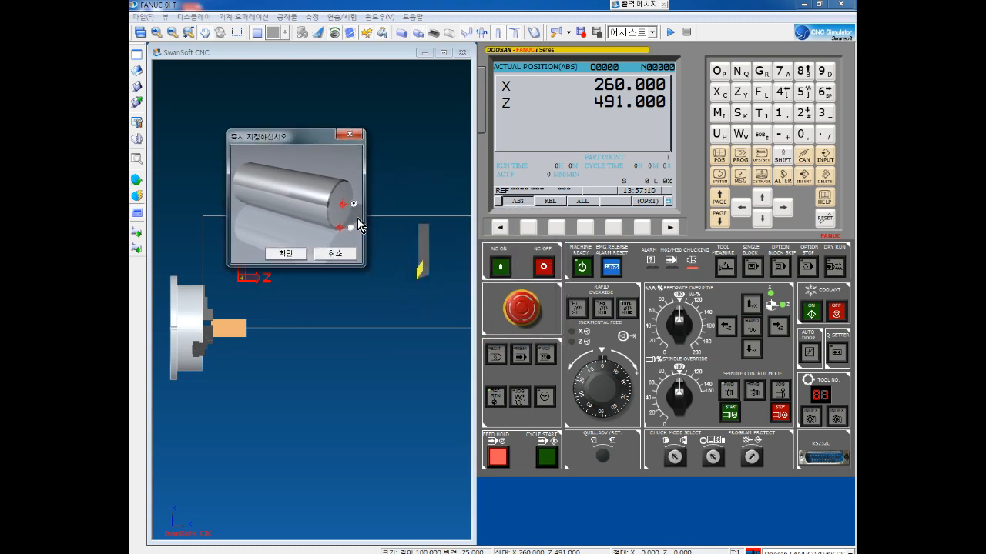
{"action": "left_click", "coordinate": [286, 253]}
Step: Inspect the tool tip at the workpiece's front corner, then review the workpiece size settings and accept them
{"action": "scroll", "coordinate": [230, 332], "scroll_direction": "up", "scroll_amount": 5}
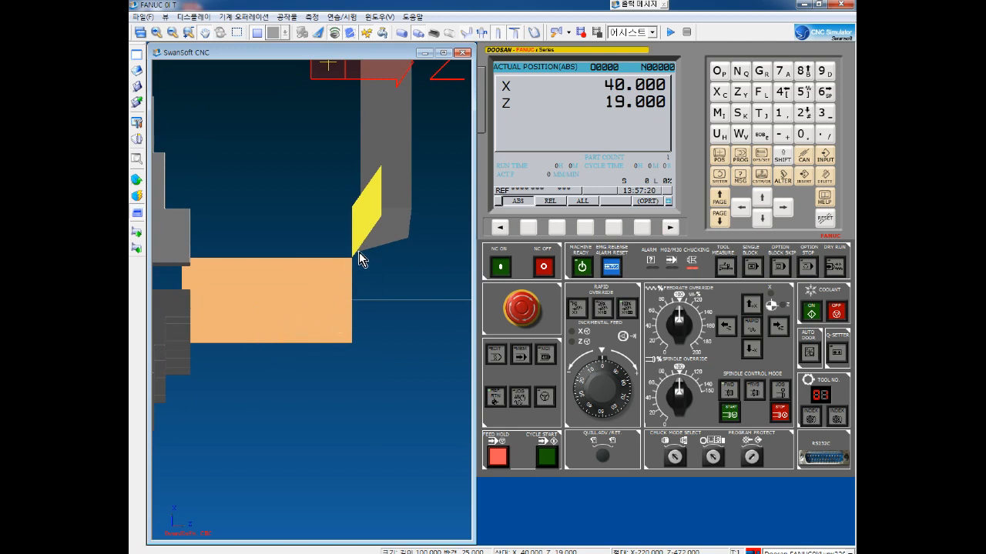
{"action": "scroll", "coordinate": [366, 268], "scroll_direction": "up", "scroll_amount": 2}
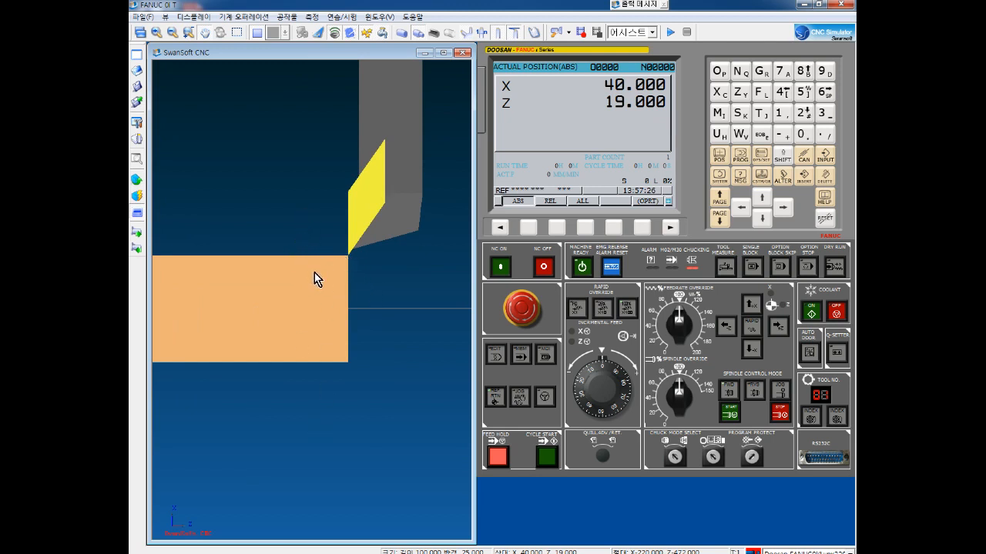
{"action": "scroll", "coordinate": [314, 273], "scroll_direction": "down", "scroll_amount": 1}
{"action": "left_click_drag", "start_coordinate": [349, 265], "coordinate": [373, 272]}
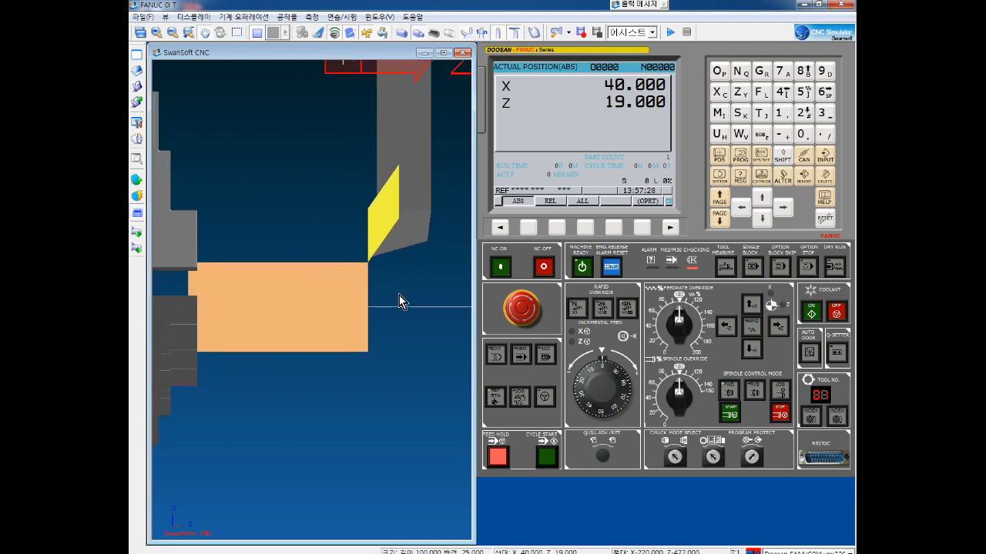
{"action": "scroll", "coordinate": [388, 295], "scroll_direction": "up", "scroll_amount": 1}
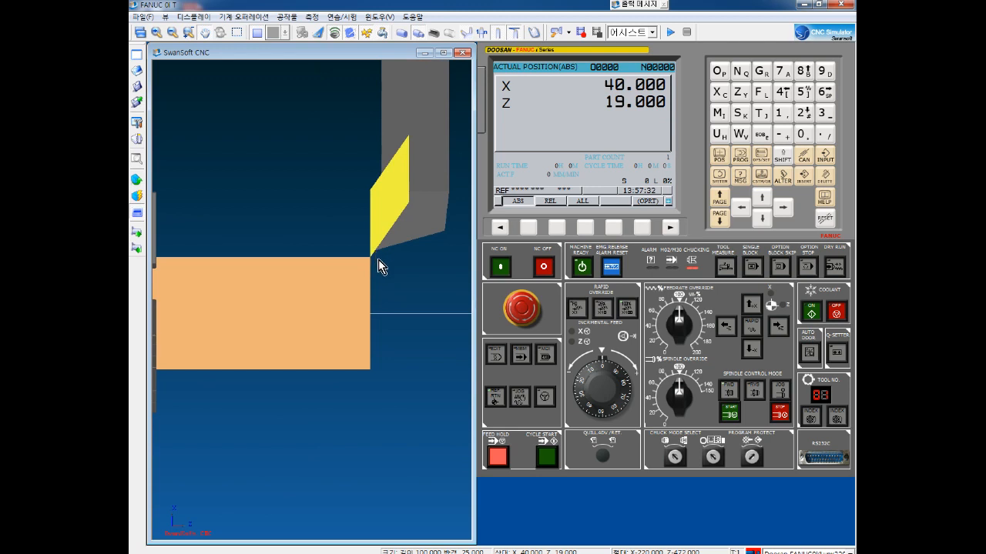
{"action": "left_click_drag", "start_coordinate": [381, 274], "coordinate": [409, 274]}
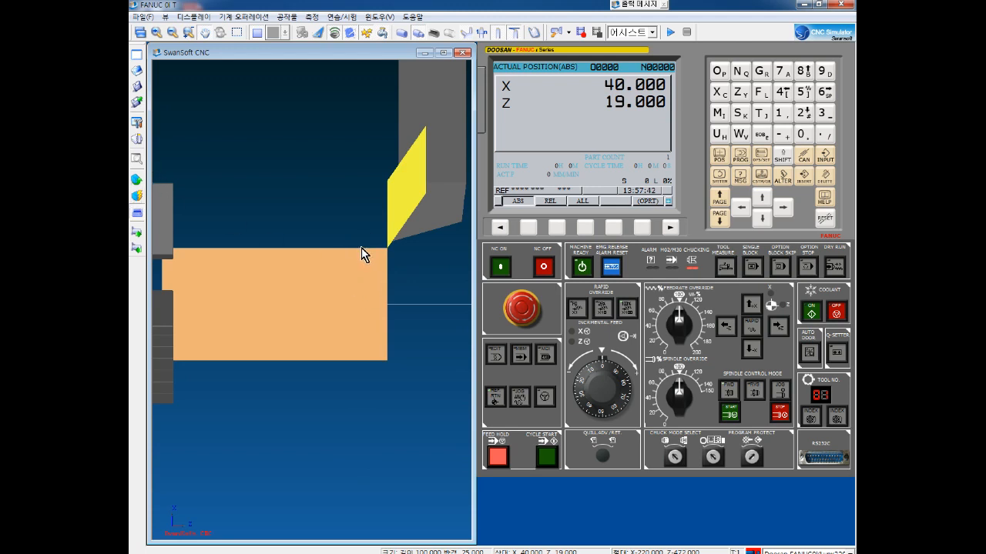
{"action": "right_click", "coordinate": [148, 177]}
{"action": "left_click", "coordinate": [178, 180]}
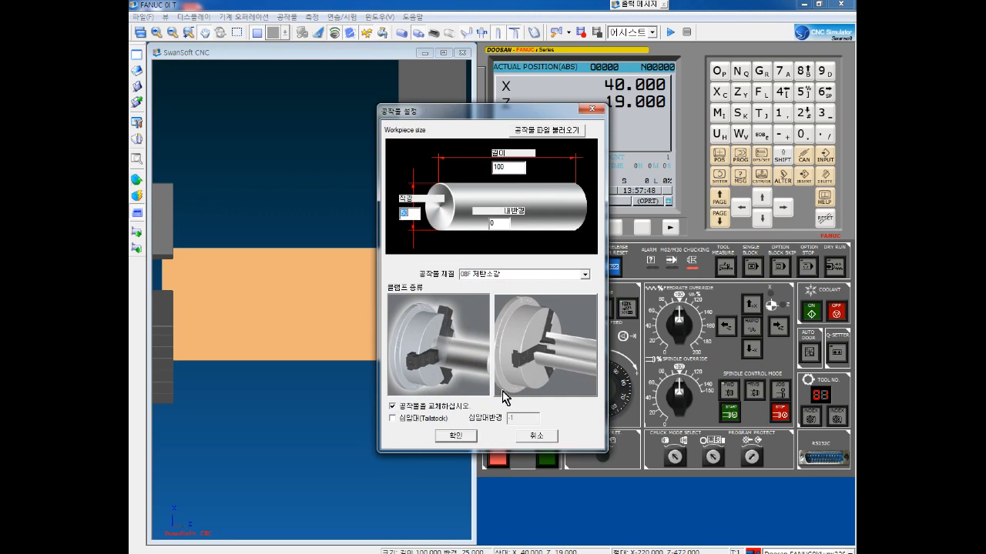
{"action": "left_click", "coordinate": [456, 435]}
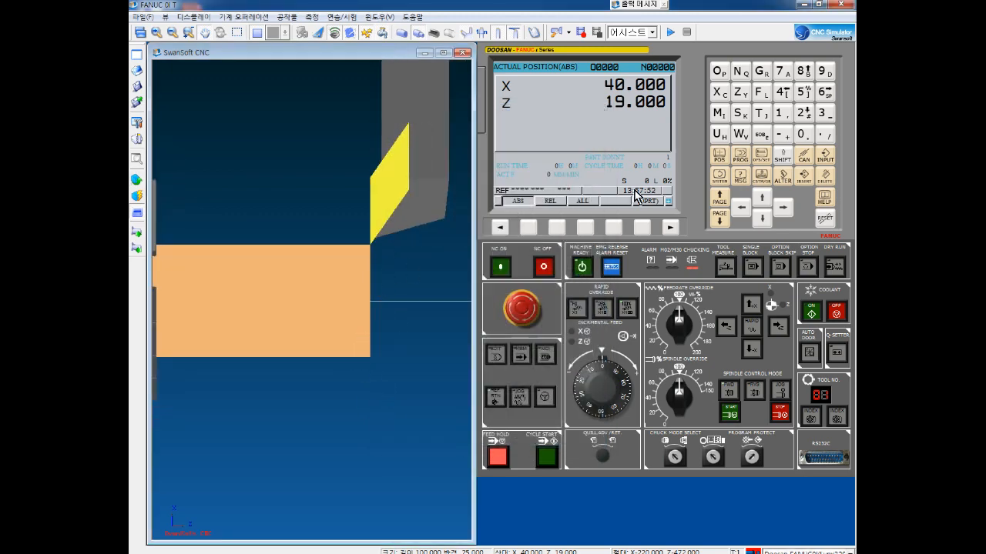
Step: Open the work coordinate offsets and enter 0 for the EXT X offset
{"action": "left_click", "coordinate": [762, 157]}
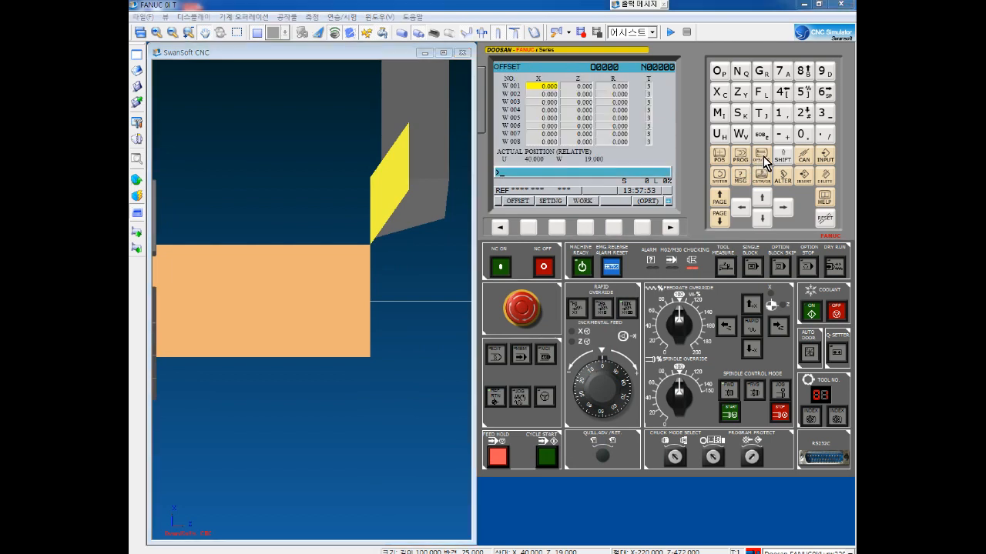
{"action": "left_click", "coordinate": [584, 231]}
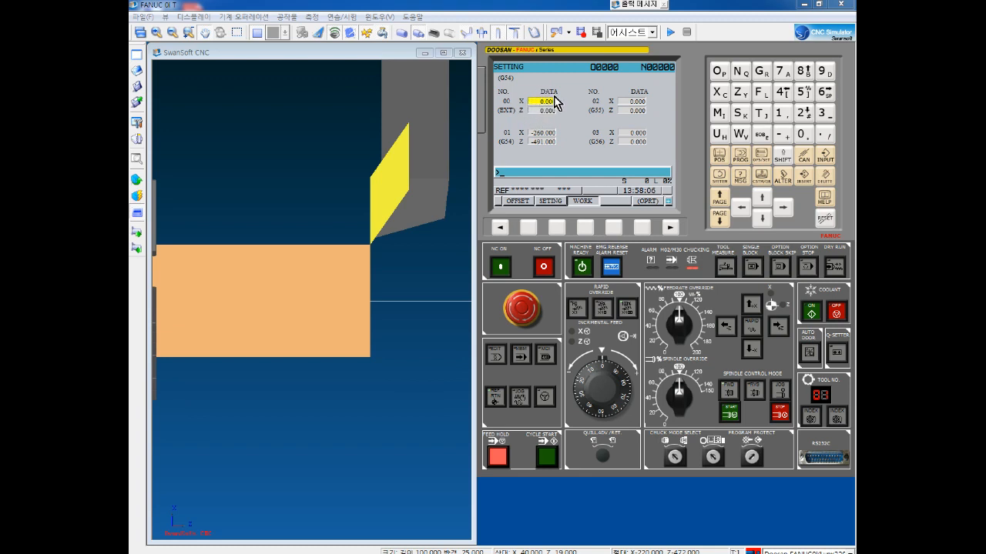
{"action": "left_click", "coordinate": [802, 135]}
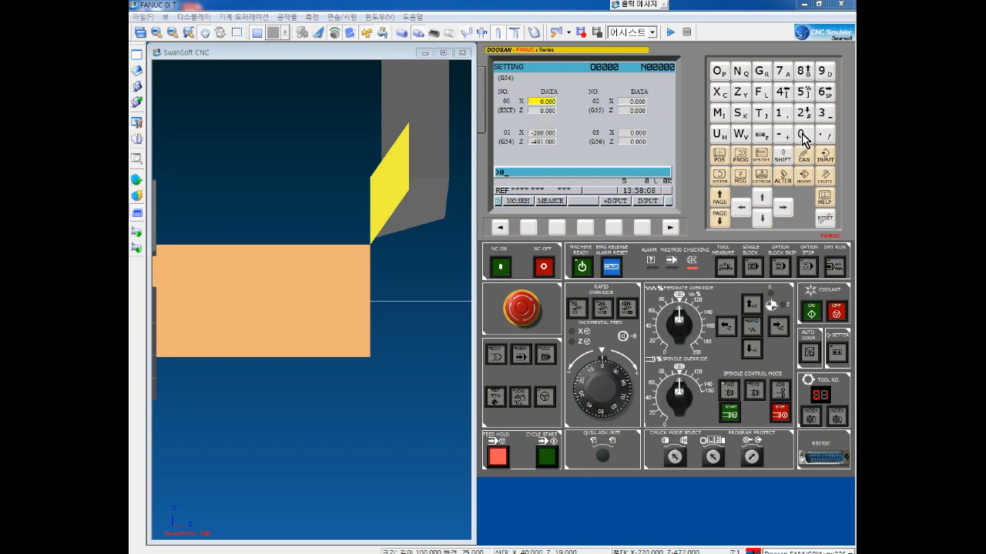
{"action": "left_click", "coordinate": [762, 219]}
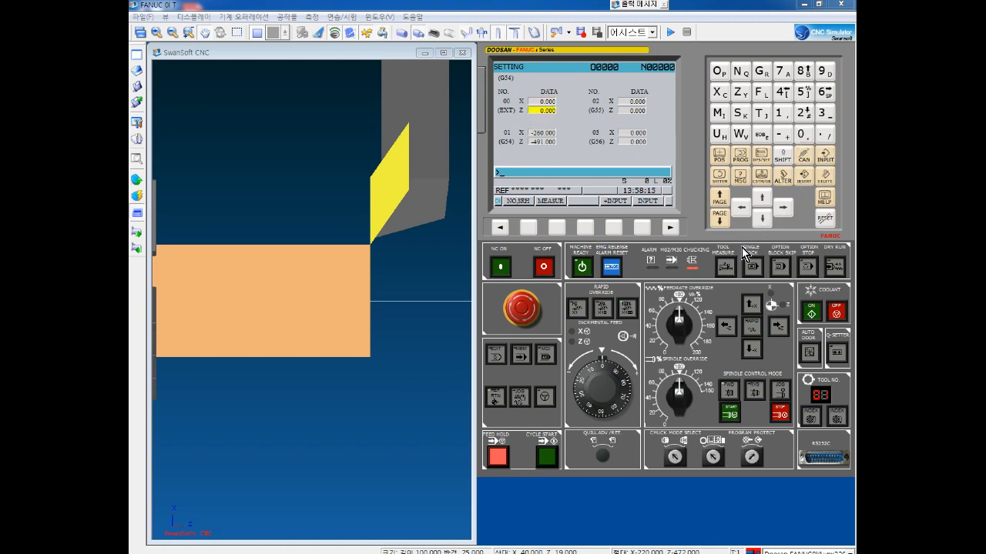
Step: Move to the G54 work offset values and enter X50. as the measuring position
{"action": "left_click", "coordinate": [762, 218]}
{"action": "left_click", "coordinate": [760, 218]}
{"action": "left_click", "coordinate": [719, 93]}
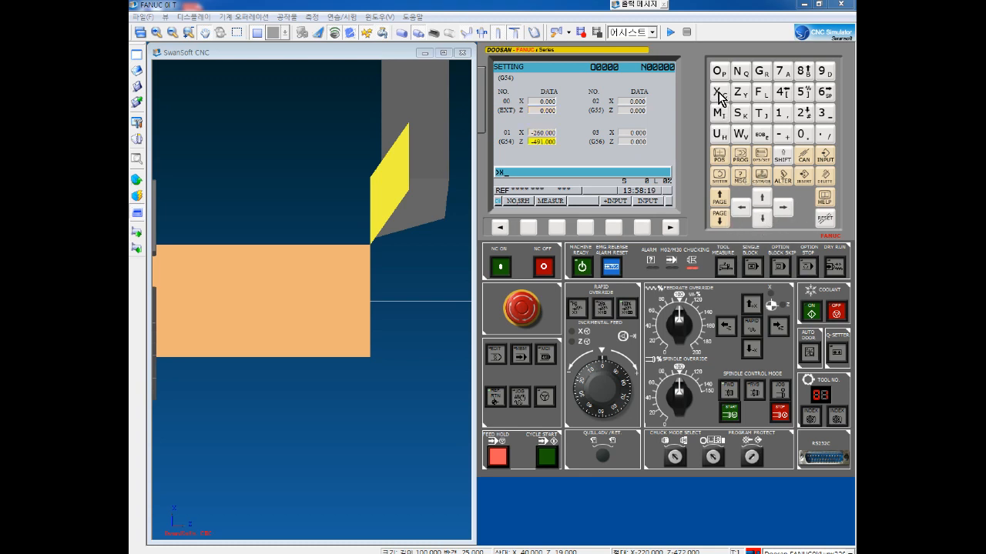
{"action": "left_click", "coordinate": [804, 93]}
{"action": "left_click", "coordinate": [803, 135]}
{"action": "left_click", "coordinate": [824, 138]}
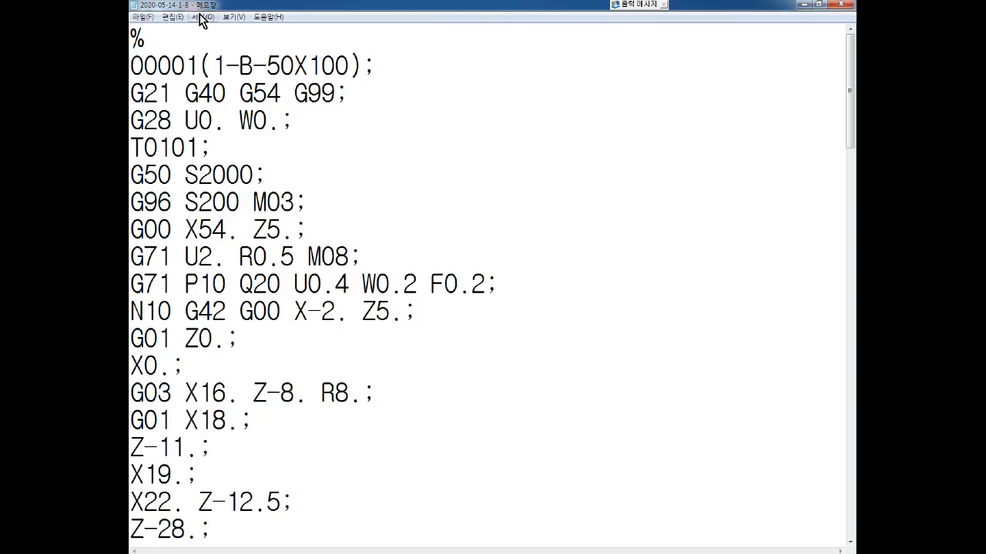
Step: Switch to Notepad, start a blank document, write X50. in it, and return to the simulator
{"action": "left_click", "coordinate": [143, 17]}
{"action": "left_click", "coordinate": [168, 29]}
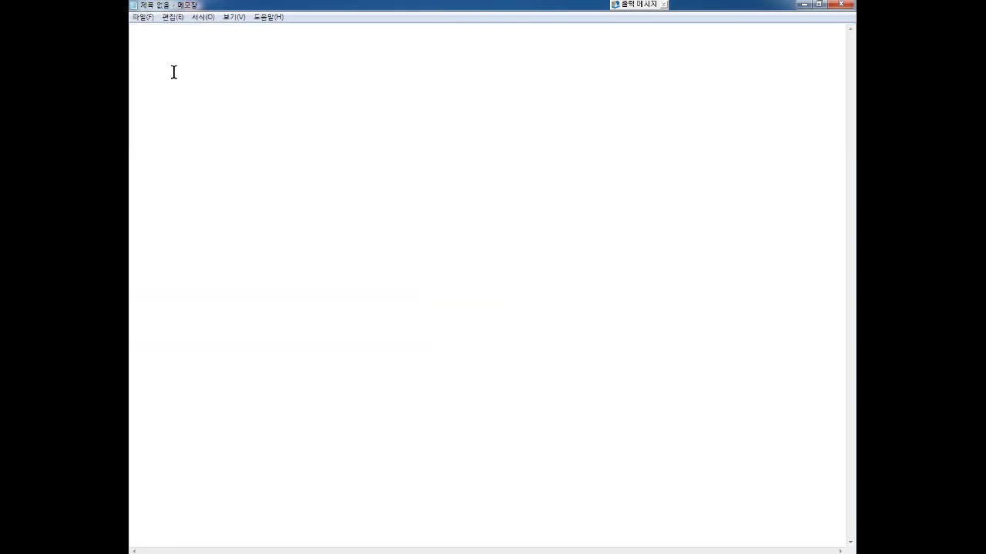
{"action": "type", "text": "ㅌ"}
{"action": "key", "text": "BackSpace"}
{"action": "type", "text": "X"}
{"action": "key", "text": "BackSpace"}
{"action": "key", "text": "BackSpace"}
{"action": "type", "text": "X50."}
{"action": "left_click", "coordinate": [804, 4]}
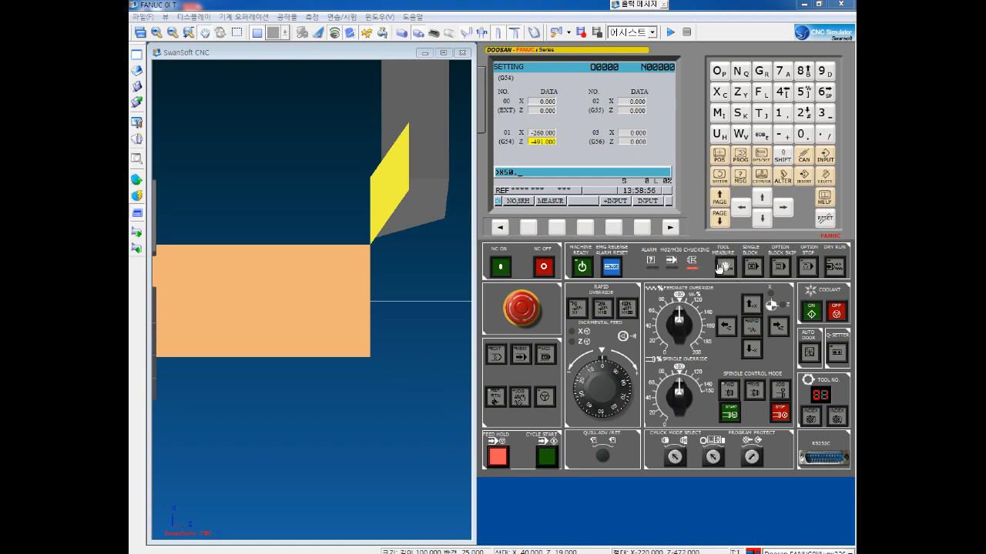
Step: Measure the G54 X offset at X50. and move on to the G54 Z offset
{"action": "left_click", "coordinate": [555, 228]}
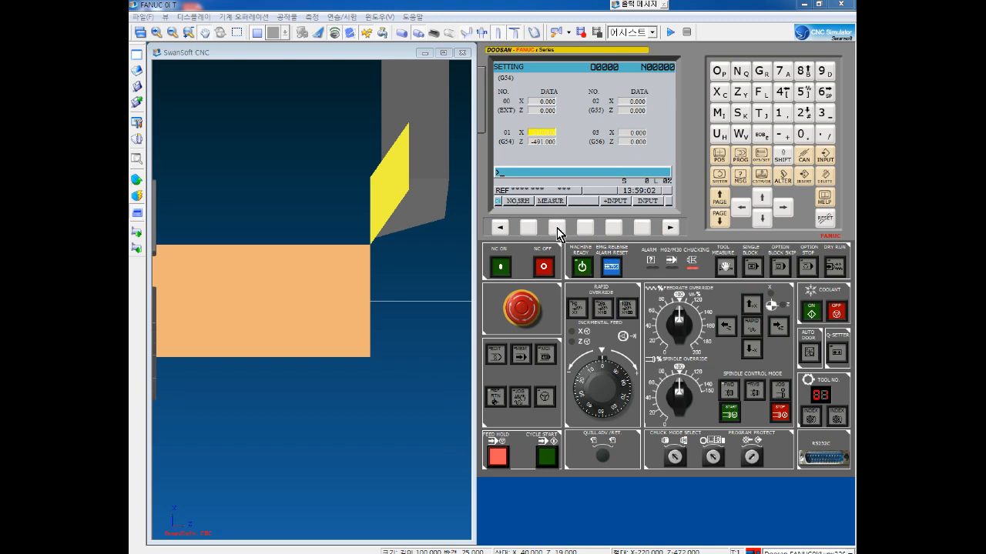
{"action": "left_click", "coordinate": [718, 93]}
{"action": "left_click", "coordinate": [803, 92]}
{"action": "left_click", "coordinate": [801, 136]}
{"action": "left_click", "coordinate": [827, 137]}
{"action": "left_click", "coordinate": [720, 93]}
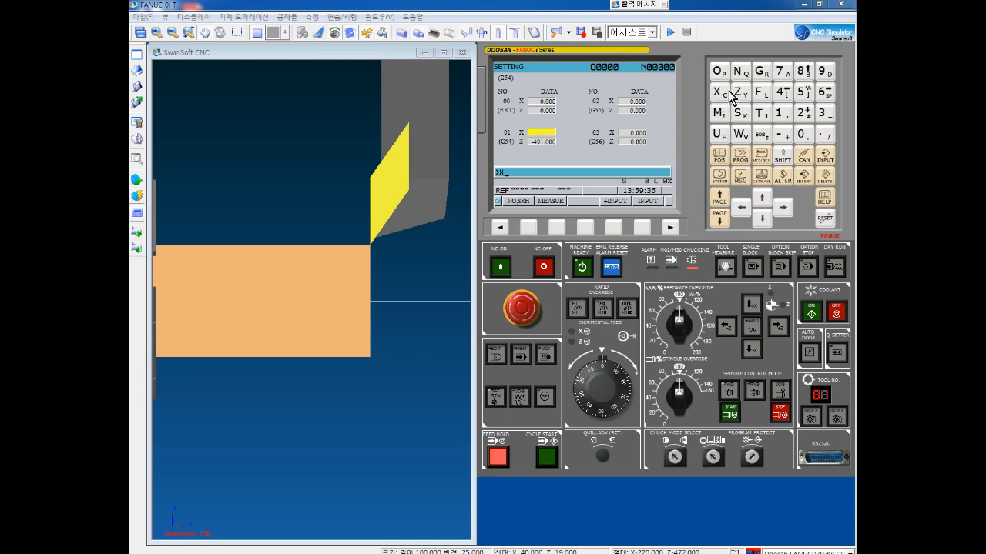
{"action": "left_click", "coordinate": [803, 93]}
{"action": "left_click", "coordinate": [803, 135]}
{"action": "left_click", "coordinate": [824, 137]}
{"action": "left_click", "coordinate": [764, 220]}
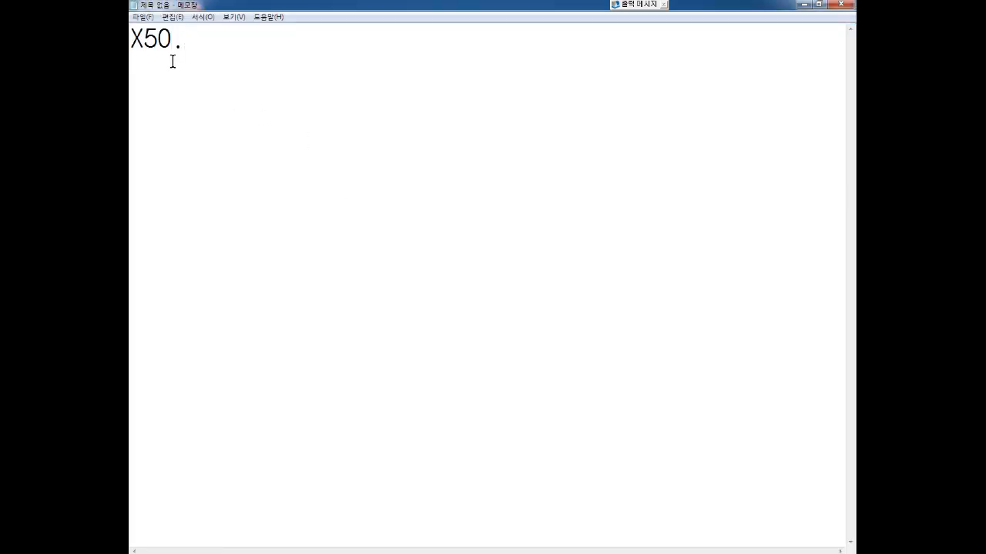
Step: Add Z0. on a second line of the Notepad note and return to the simulator
{"action": "key", "text": "Return"}
{"action": "type", "text": "Z0."}
{"action": "key", "text": "Return"}
{"action": "left_click", "coordinate": [804, 5]}
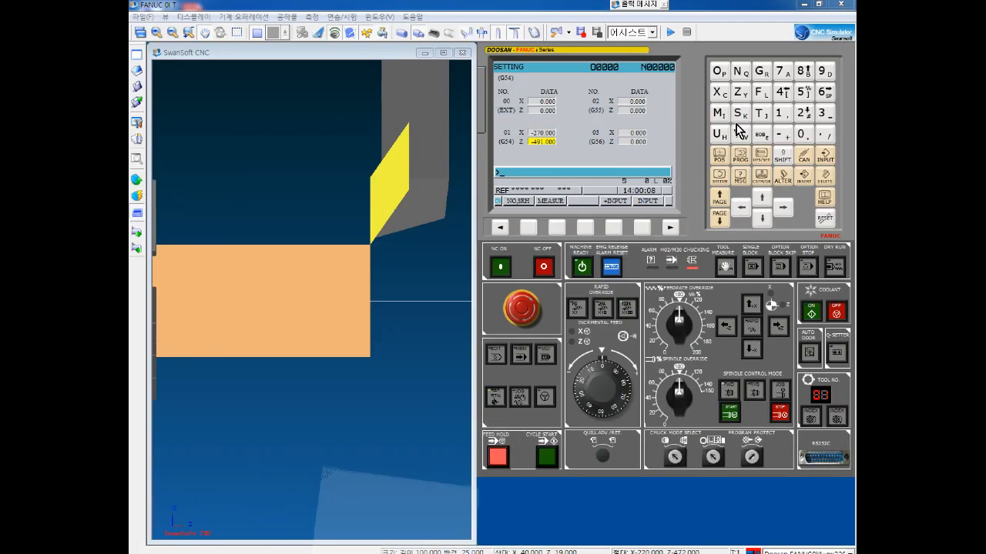
Step: Measure the G54 Z offset at Z0
{"action": "left_click", "coordinate": [741, 93]}
{"action": "left_click", "coordinate": [801, 136]}
{"action": "left_click", "coordinate": [824, 137]}
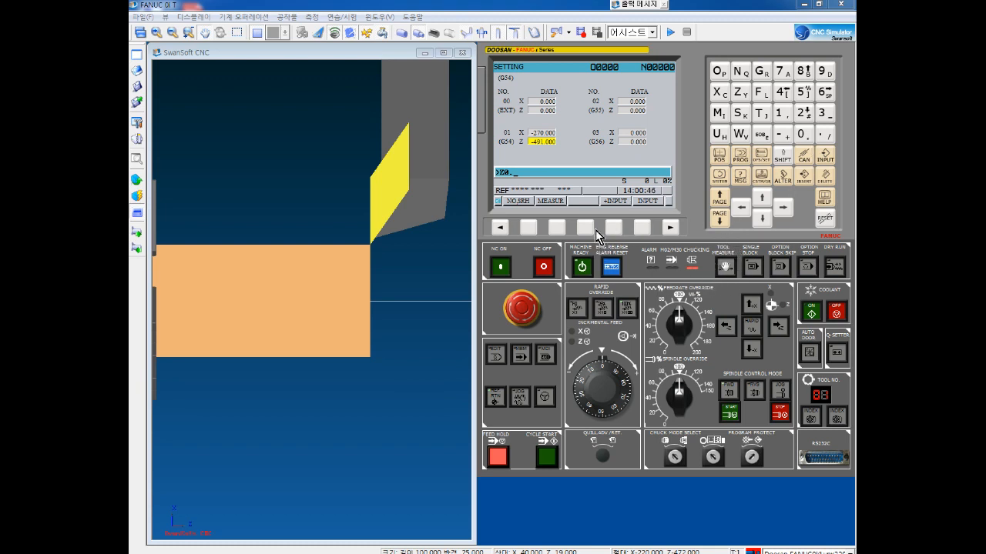
{"action": "left_click", "coordinate": [556, 229]}
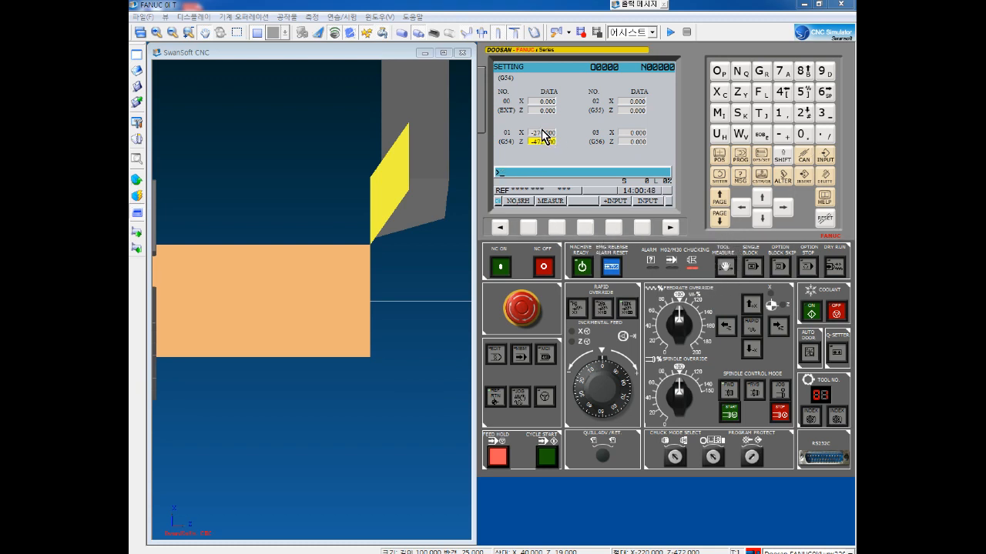
Step: Examine the station 1 tool, the chuck and the tool tip's contact with the workpiece's front corner
{"action": "left_click", "coordinate": [428, 247]}
{"action": "scroll", "coordinate": [426, 241], "scroll_direction": "down", "scroll_amount": 3}
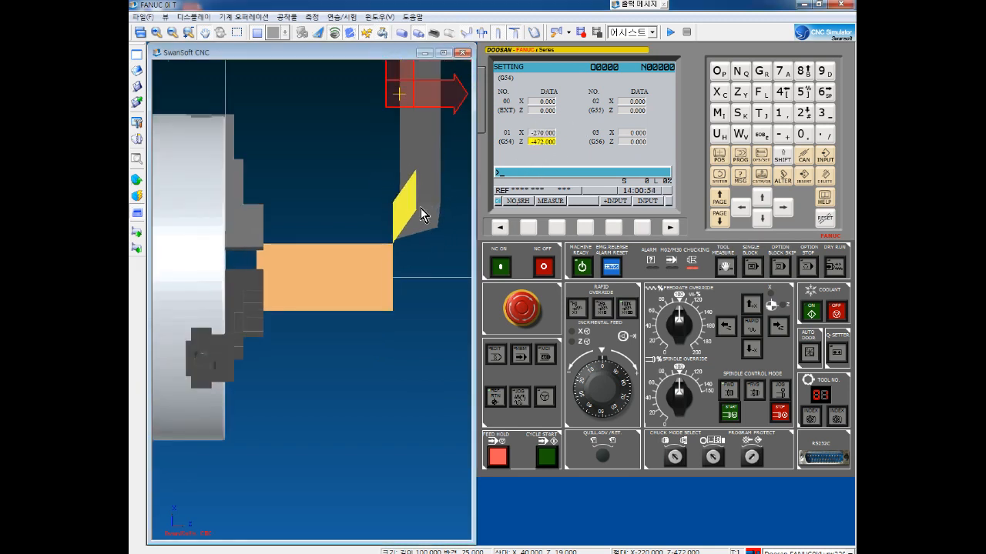
{"action": "left_click_drag", "start_coordinate": [399, 103], "coordinate": [364, 145]}
{"action": "left_click_drag", "start_coordinate": [359, 110], "coordinate": [338, 140]}
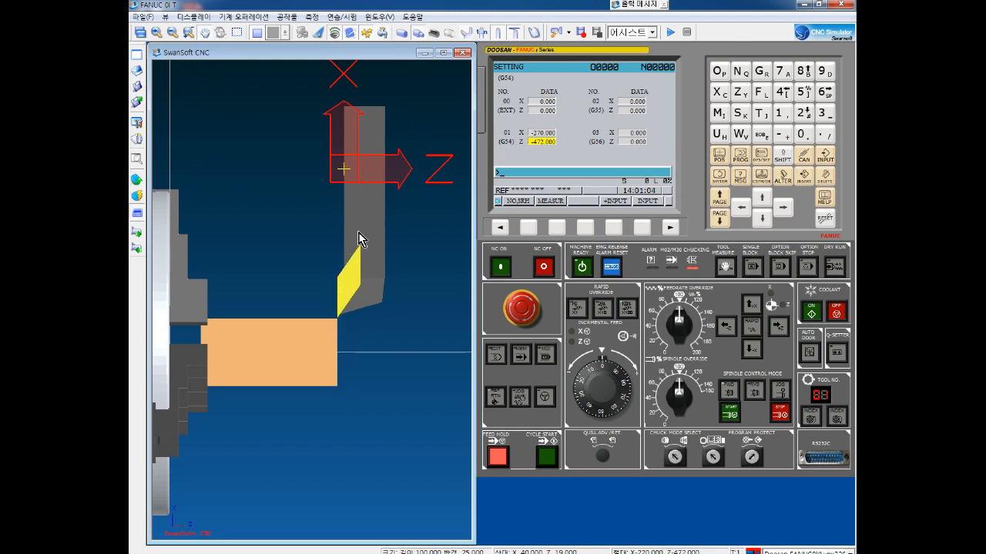
{"action": "left_click_drag", "start_coordinate": [363, 230], "coordinate": [349, 252]}
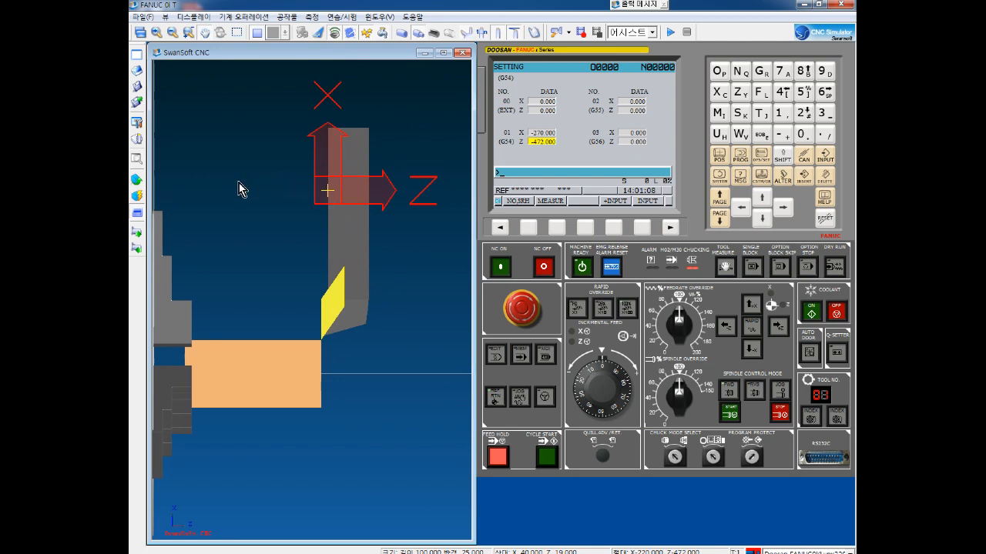
{"action": "left_click_drag", "start_coordinate": [285, 262], "coordinate": [330, 233]}
{"action": "scroll", "coordinate": [285, 269], "scroll_direction": "up", "scroll_amount": 2}
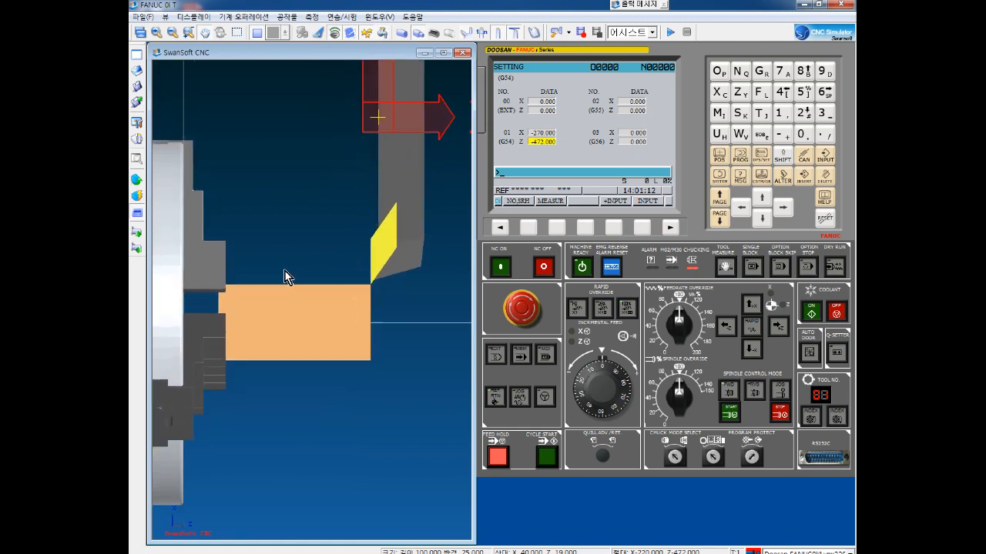
{"action": "scroll", "coordinate": [310, 276], "scroll_direction": "up", "scroll_amount": 1}
{"action": "left_click_drag", "start_coordinate": [311, 292], "coordinate": [313, 243]}
{"action": "scroll", "coordinate": [324, 227], "scroll_direction": "down", "scroll_amount": 1}
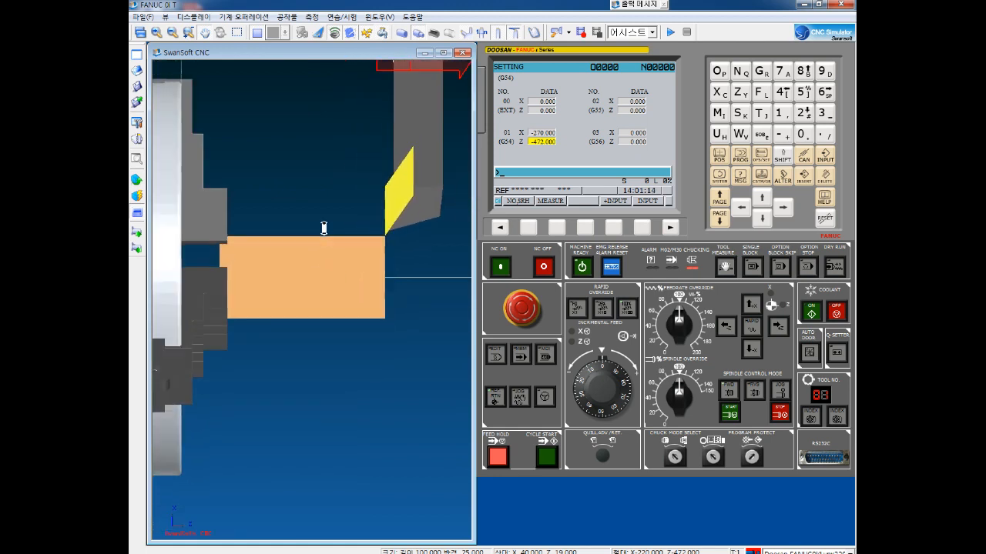
{"action": "scroll", "coordinate": [340, 186], "scroll_direction": "down", "scroll_amount": 1}
{"action": "left_click_drag", "start_coordinate": [341, 186], "coordinate": [342, 234]}
{"action": "scroll", "coordinate": [367, 308], "scroll_direction": "up", "scroll_amount": 1}
{"action": "left_click_drag", "start_coordinate": [367, 308], "coordinate": [367, 264]}
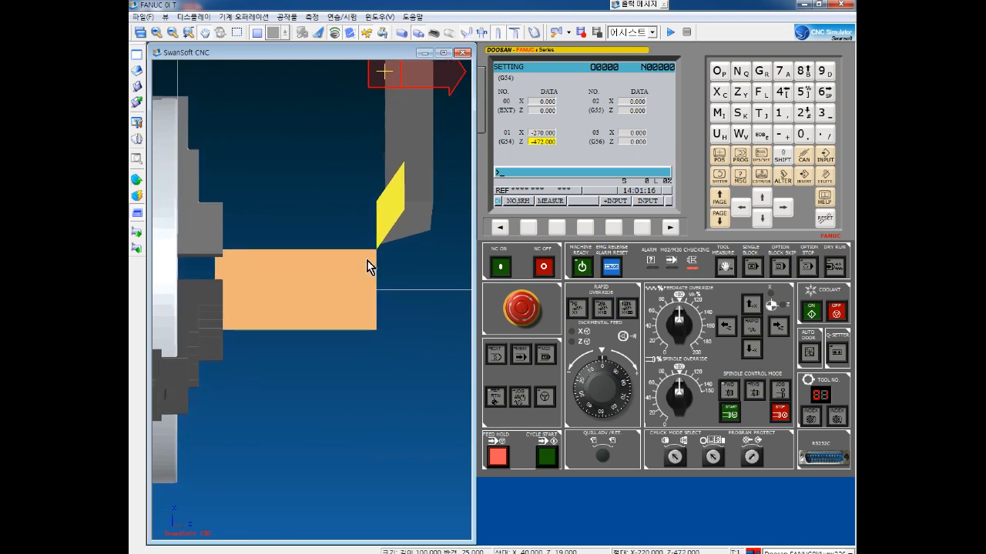
{"action": "scroll", "coordinate": [366, 266], "scroll_direction": "up", "scroll_amount": 1}
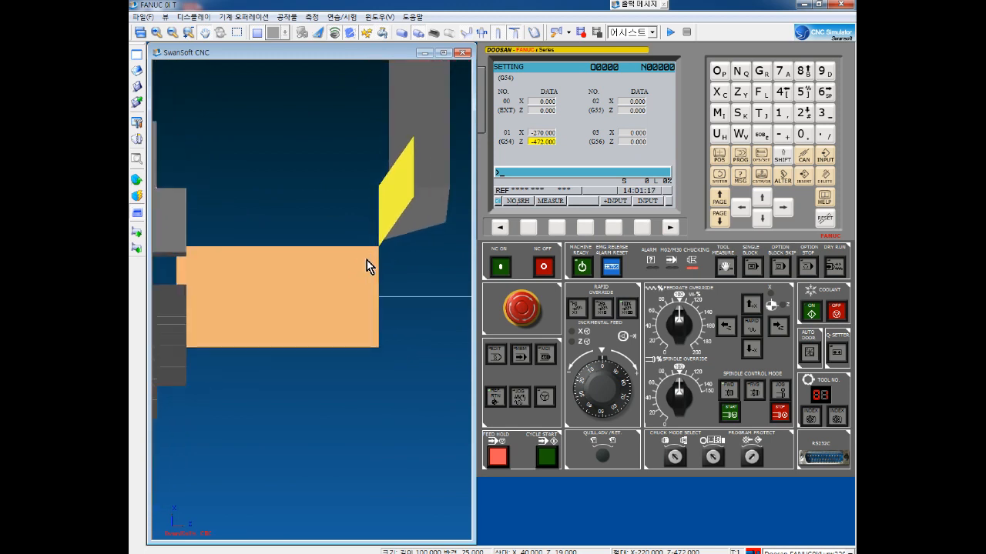
Step: Index the turret to station 3 and run the automatic origin setting (자동 원점 설정) to bring its tool to the end face's outer edge
{"action": "left_click", "coordinate": [809, 419]}
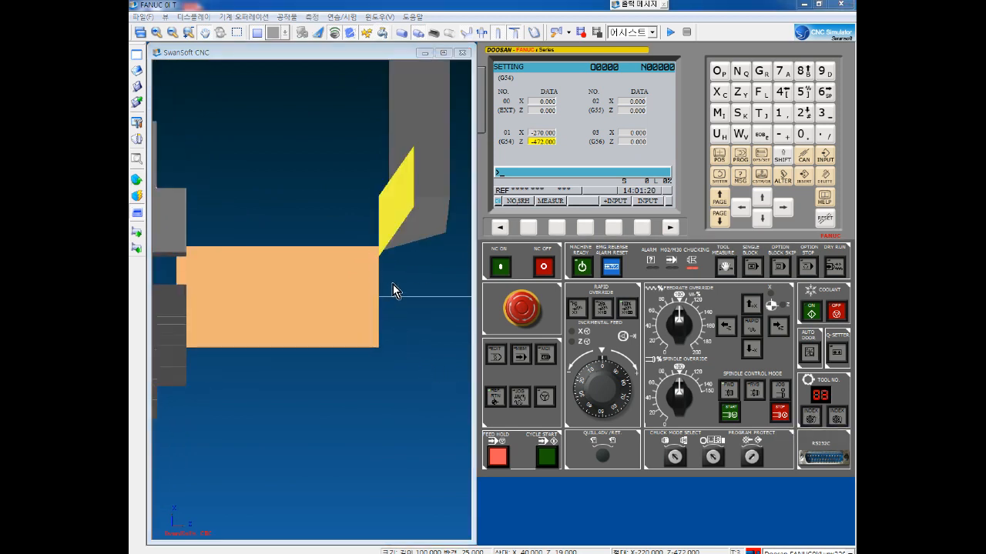
{"action": "left_click", "coordinate": [136, 179]}
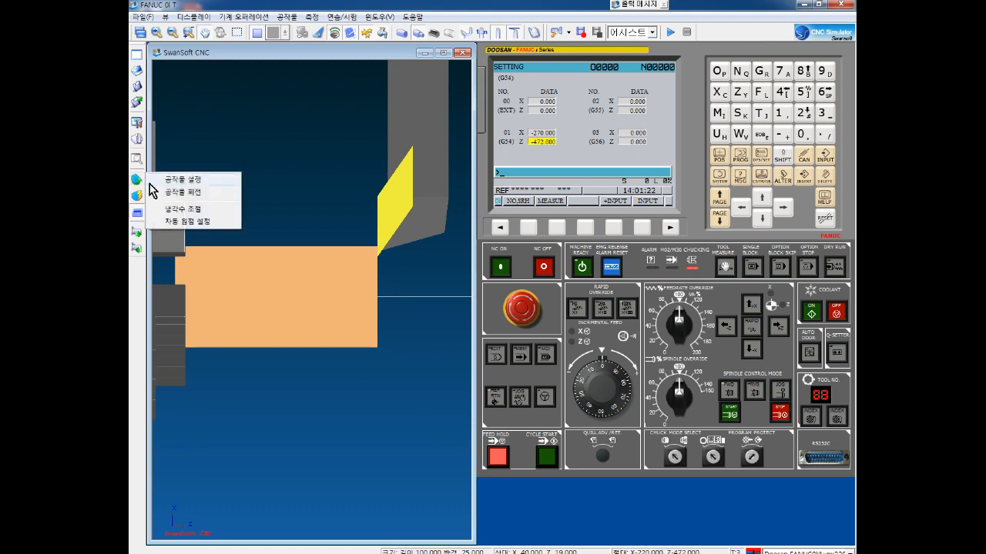
{"action": "left_click", "coordinate": [199, 223]}
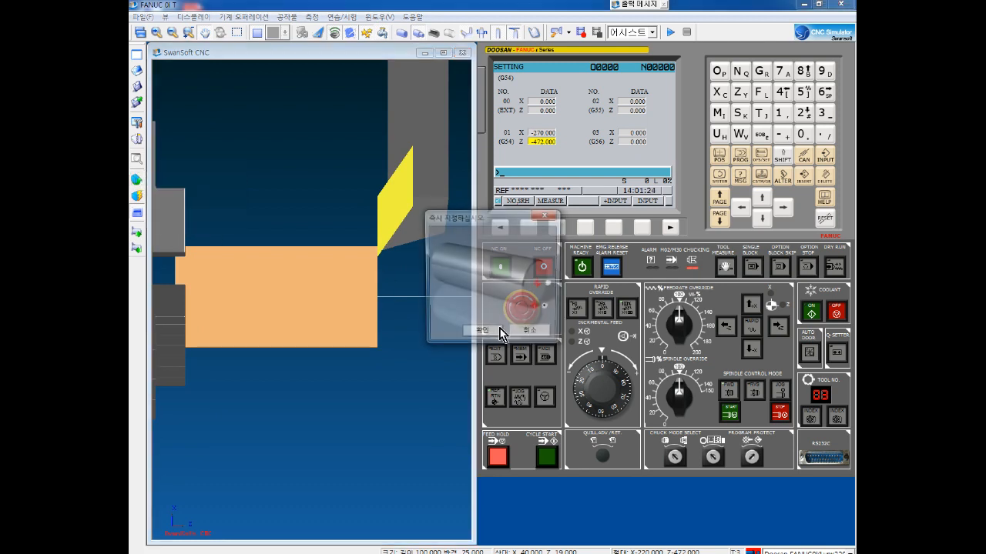
{"action": "left_click", "coordinate": [479, 334]}
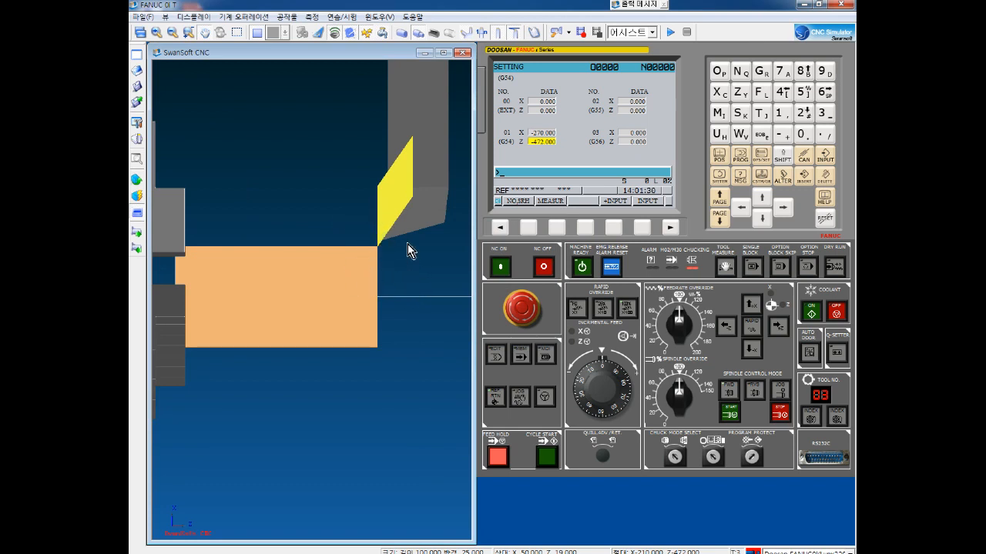
{"action": "left_click_drag", "start_coordinate": [394, 243], "coordinate": [391, 228]}
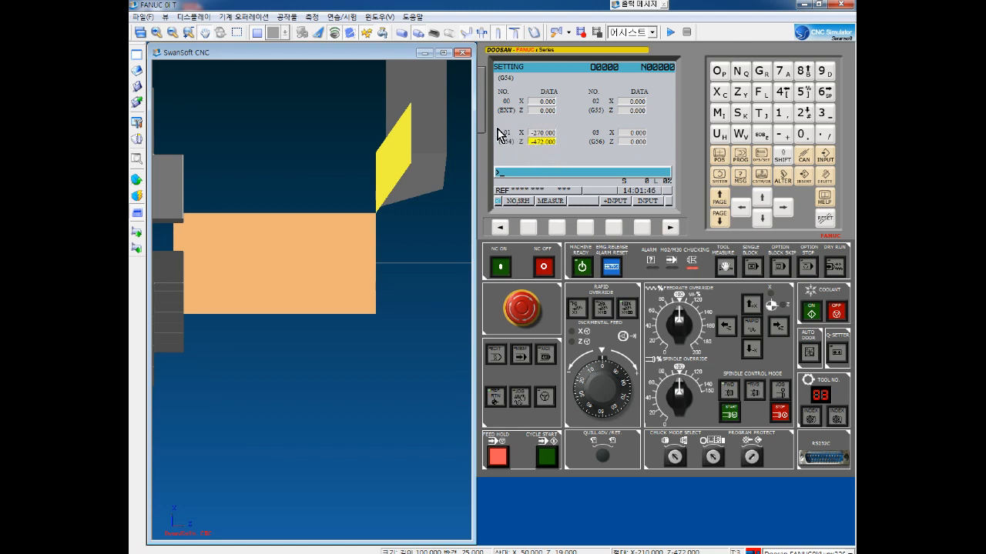
Step: Open the tool geometry offsets and select the X offset of G 003
{"action": "left_click", "coordinate": [499, 227]}
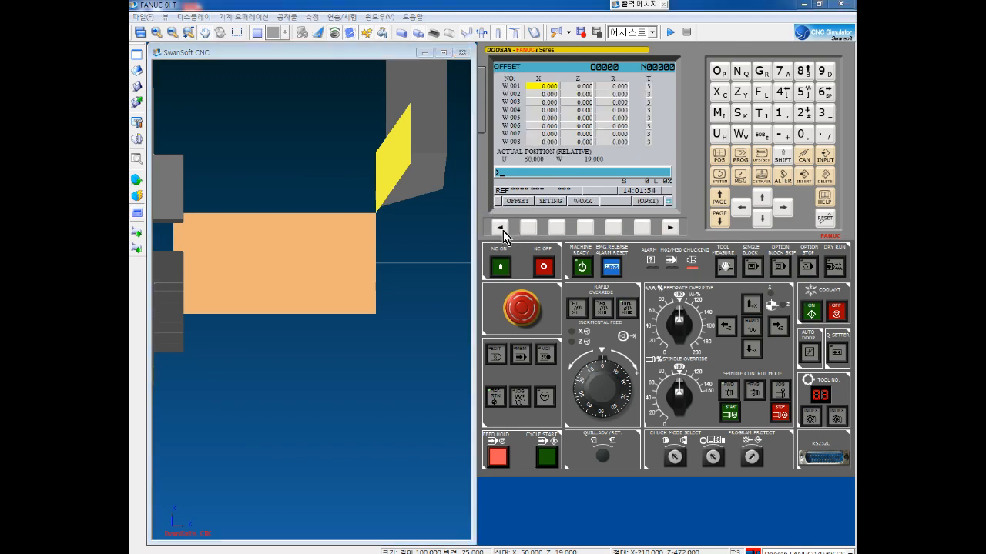
{"action": "left_click", "coordinate": [527, 230]}
{"action": "left_click", "coordinate": [556, 227]}
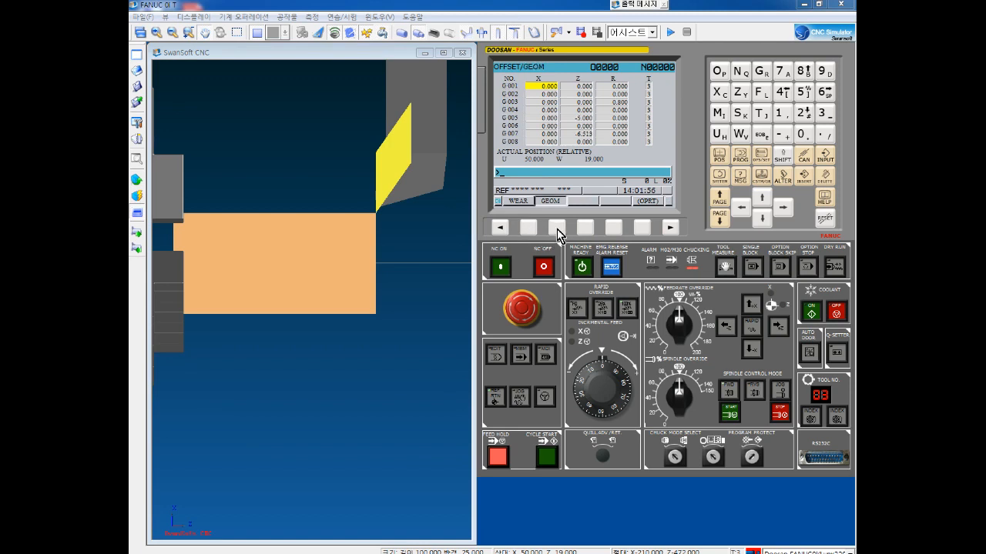
{"action": "left_click", "coordinate": [500, 227]}
{"action": "left_click", "coordinate": [528, 228]}
{"action": "left_click", "coordinate": [555, 227]}
{"action": "key", "text": "Down"}
{"action": "key", "text": "Down"}
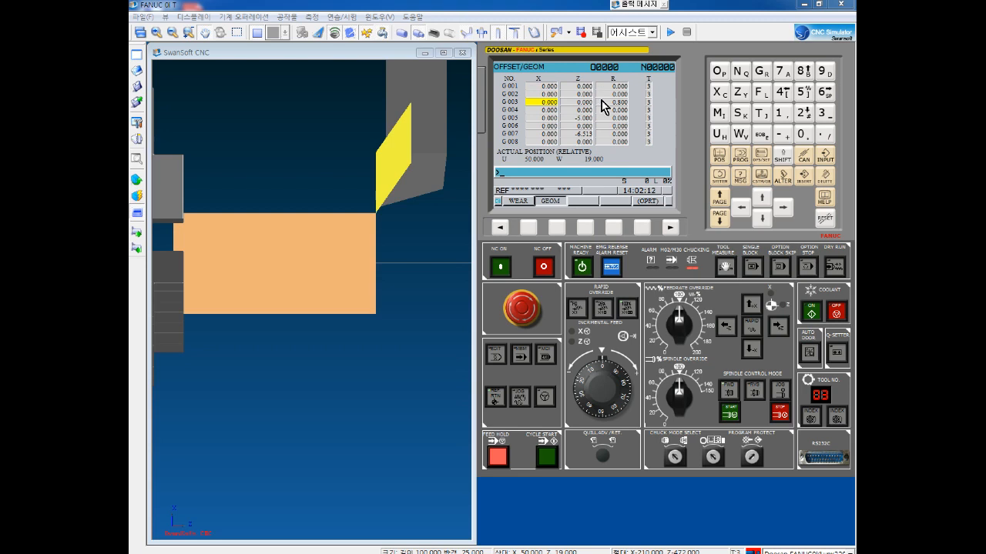
Step: Measure the X geometry offset of G 003 at X50
{"action": "left_click", "coordinate": [720, 93]}
{"action": "left_click", "coordinate": [805, 93]}
{"action": "left_click", "coordinate": [806, 140]}
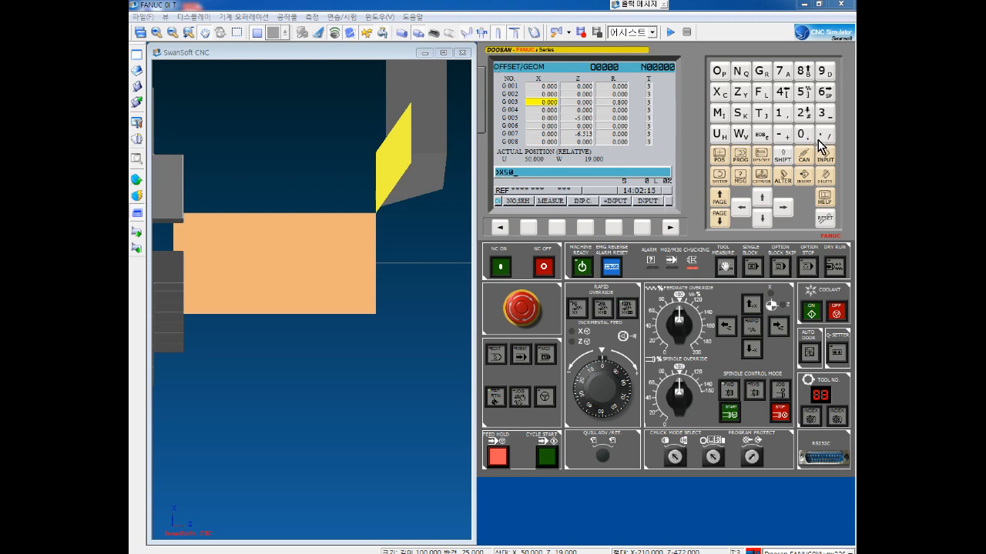
{"action": "left_click", "coordinate": [822, 137]}
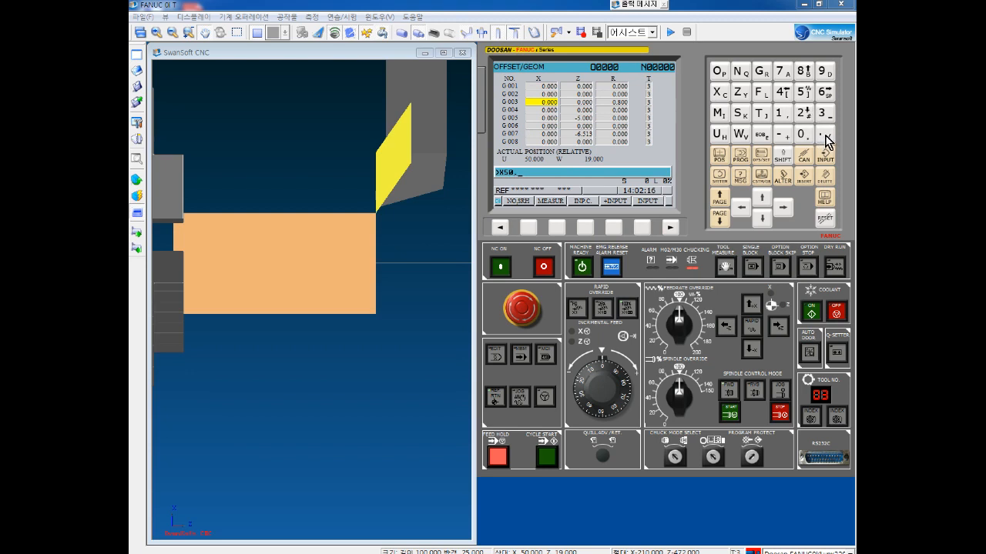
{"action": "left_click", "coordinate": [558, 230]}
Step: Measure the Z geometry offset of G 003 at Z0
{"action": "left_click", "coordinate": [741, 92]}
{"action": "left_click", "coordinate": [801, 134]}
{"action": "left_click", "coordinate": [556, 228]}
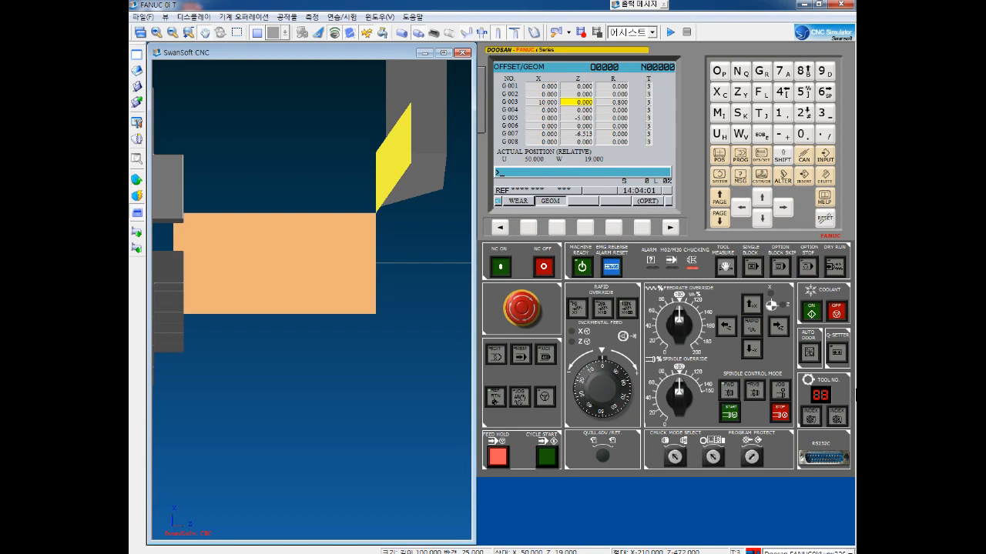
Step: Index the turret to the grooving tool at station 5 and inspect its tip against the workpiece's front corner
{"action": "left_click", "coordinate": [814, 426]}
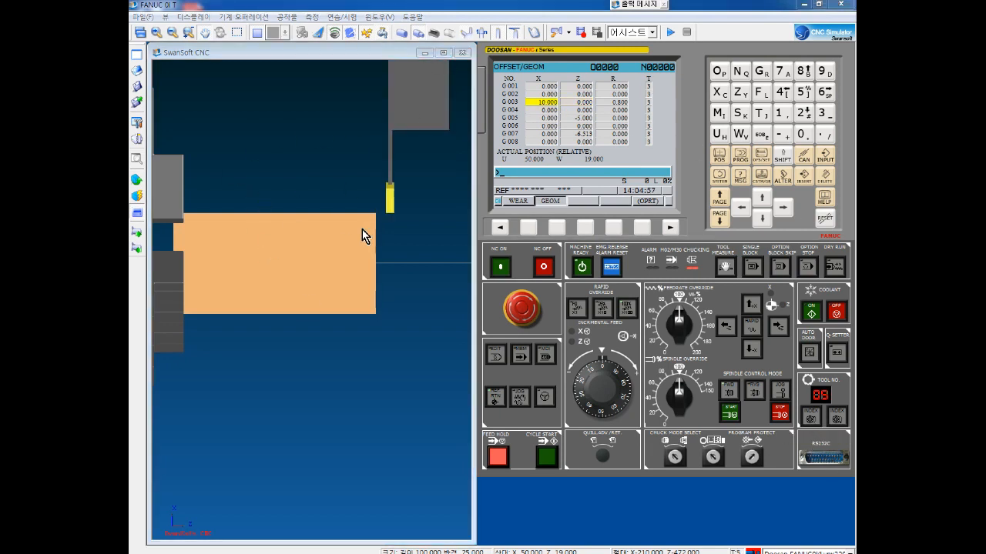
{"action": "scroll", "coordinate": [383, 235], "scroll_direction": "up", "scroll_amount": 2}
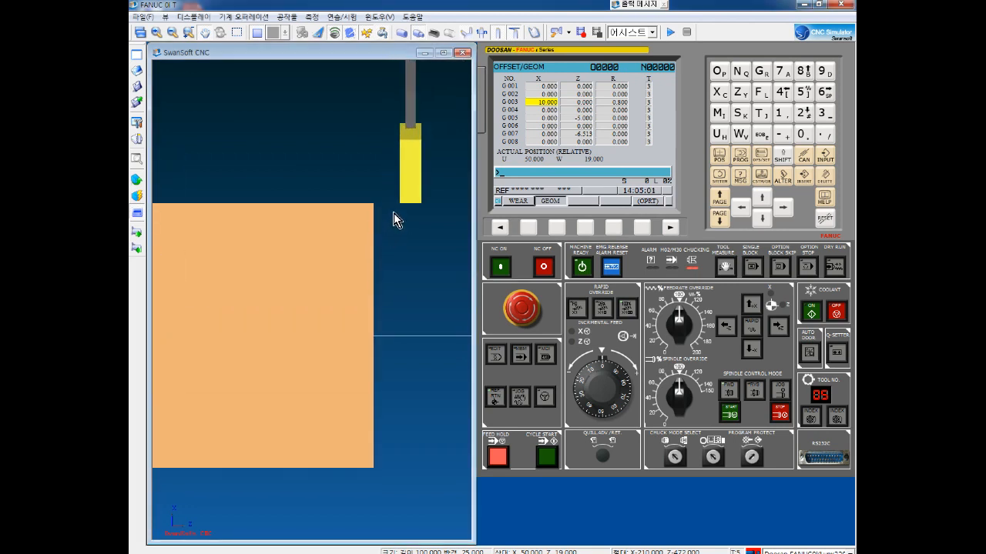
{"action": "scroll", "coordinate": [369, 212], "scroll_direction": "up", "scroll_amount": 3}
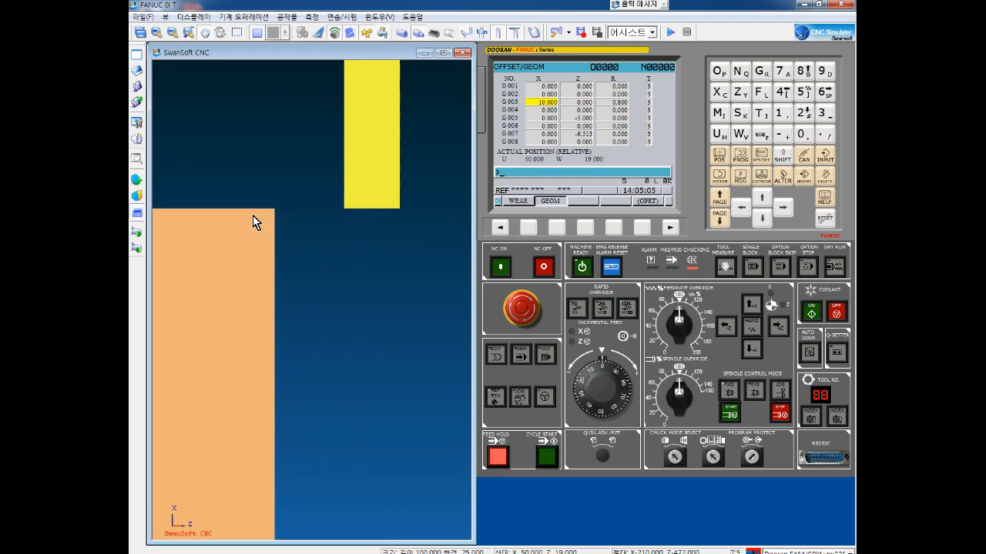
{"action": "scroll", "coordinate": [324, 285], "scroll_direction": "down", "scroll_amount": 3}
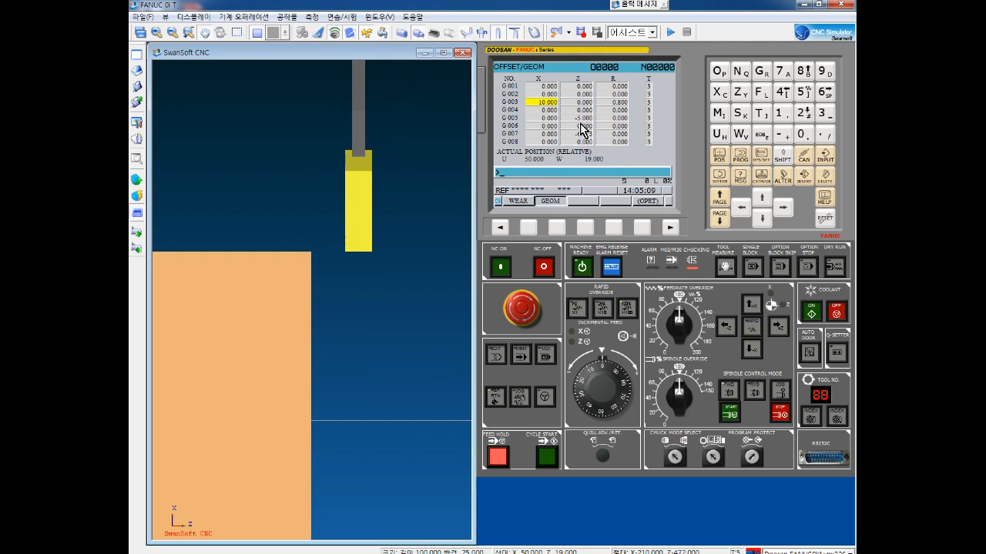
{"action": "scroll", "coordinate": [326, 291], "scroll_direction": "down", "scroll_amount": 4}
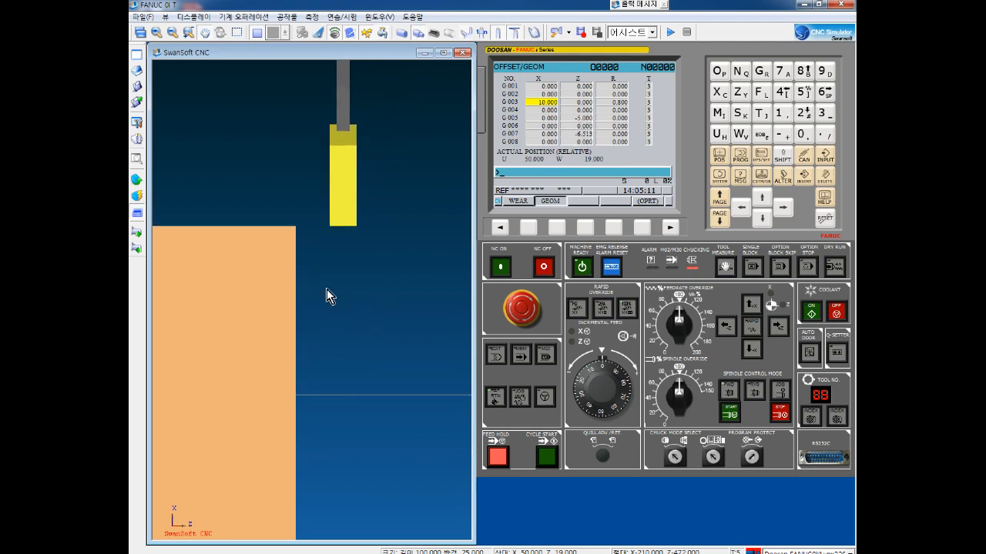
Step: Bring the station 5 grooving tool to the workpiece's outer front corner with the automatic origin setting
{"action": "left_click", "coordinate": [136, 180]}
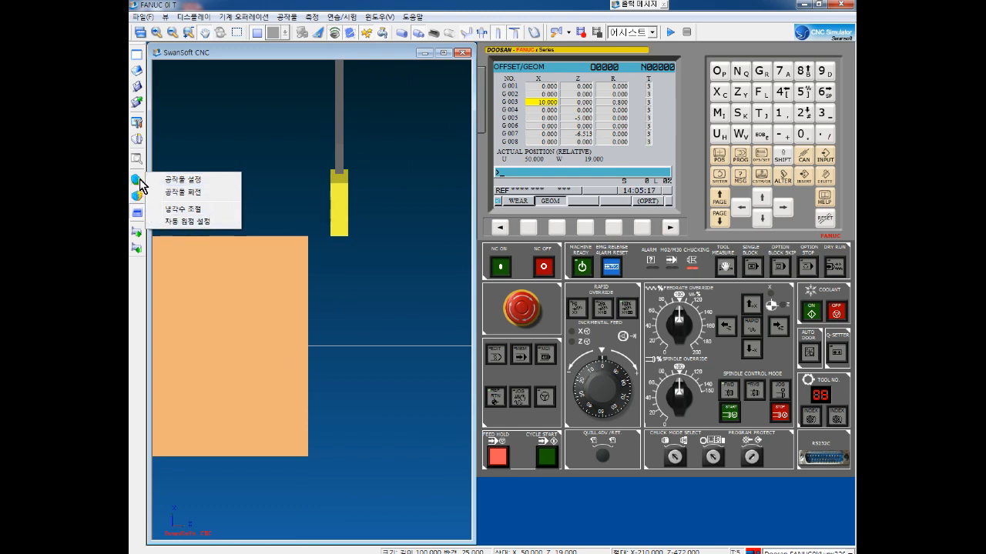
{"action": "left_click", "coordinate": [211, 222]}
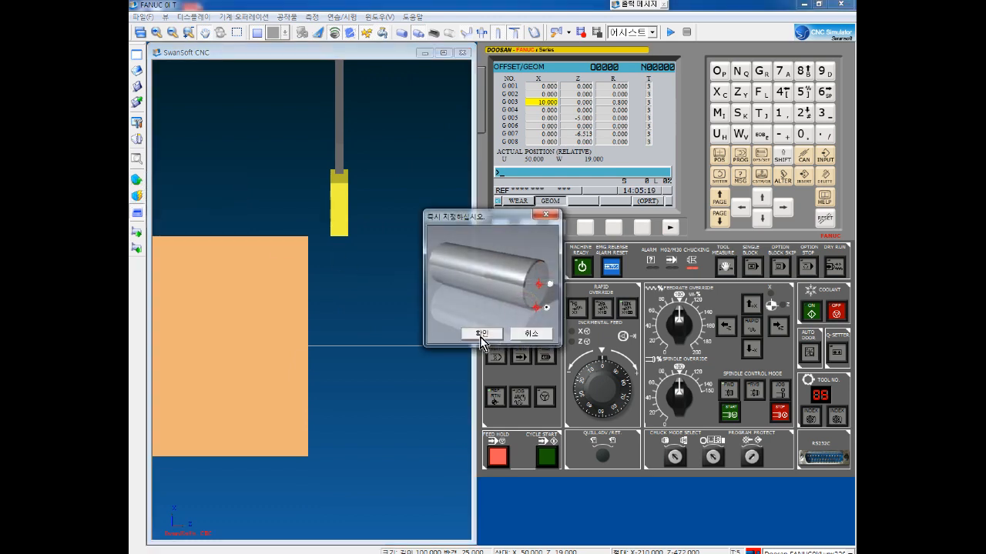
{"action": "left_click", "coordinate": [480, 334]}
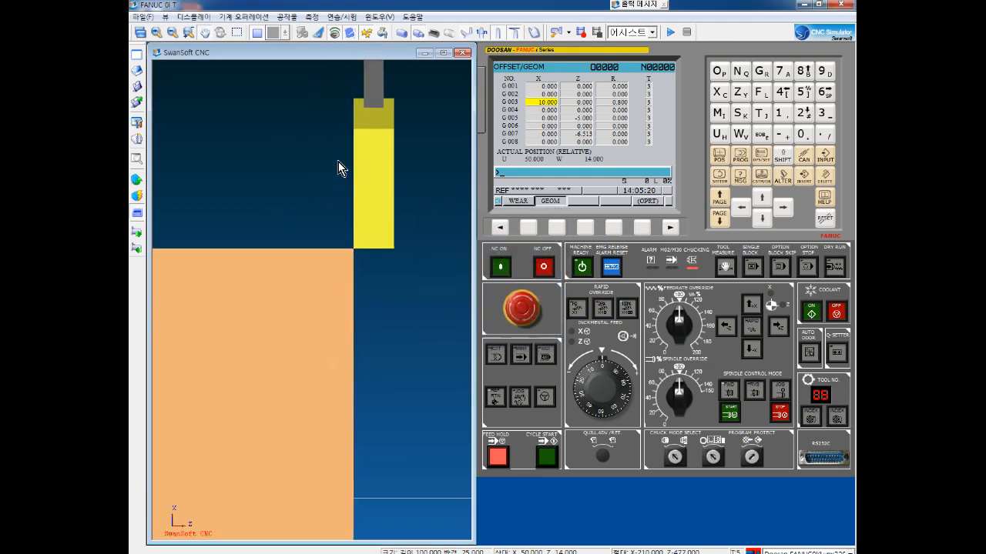
{"action": "scroll", "coordinate": [378, 266], "scroll_direction": "down", "scroll_amount": 6}
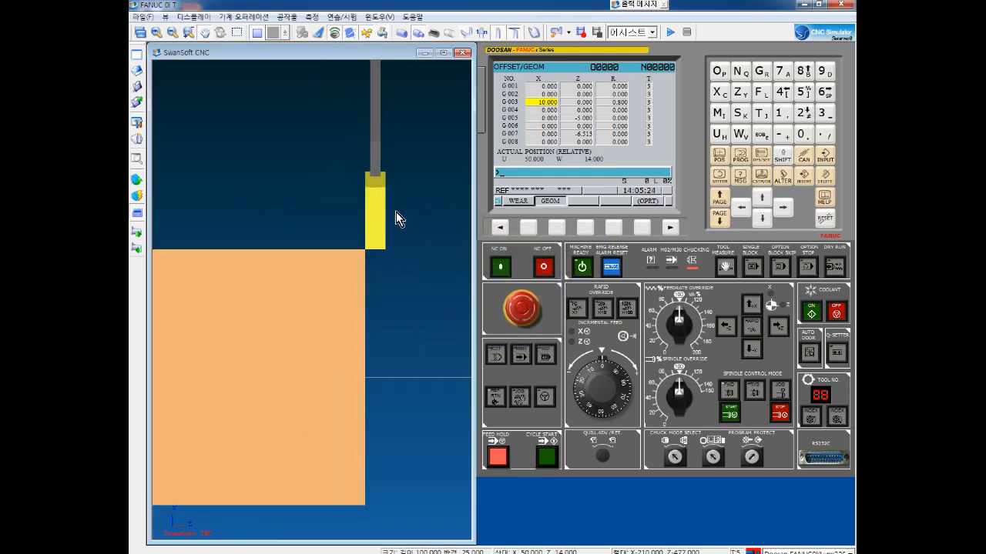
{"action": "left_click_drag", "start_coordinate": [349, 158], "coordinate": [324, 204]}
{"action": "left_click_drag", "start_coordinate": [388, 236], "coordinate": [373, 231]}
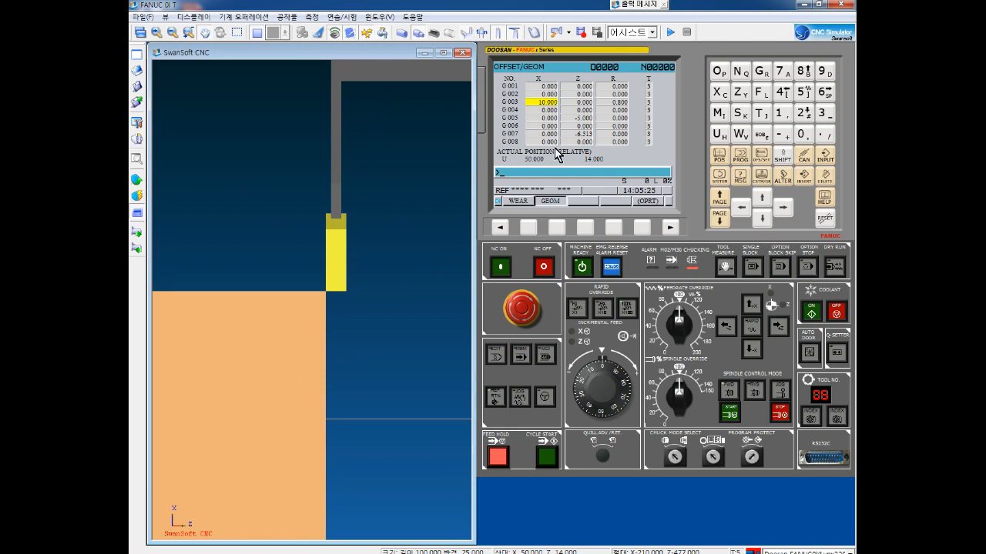
Step: Select the X offset of G 005 and measure the X geometry offset at X50
{"action": "left_click", "coordinate": [762, 220]}
{"action": "left_click", "coordinate": [763, 221]}
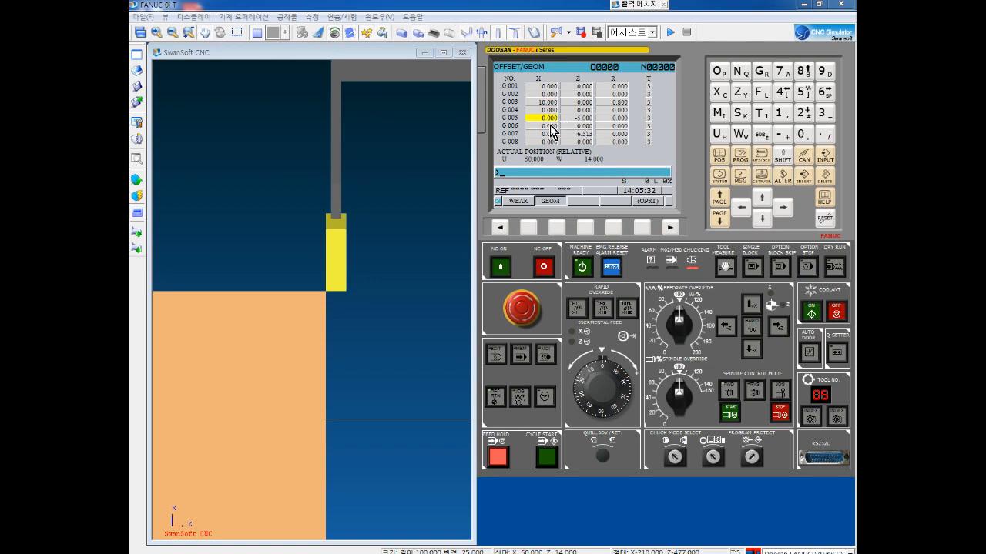
{"action": "left_click", "coordinate": [719, 92]}
{"action": "left_click", "coordinate": [801, 94]}
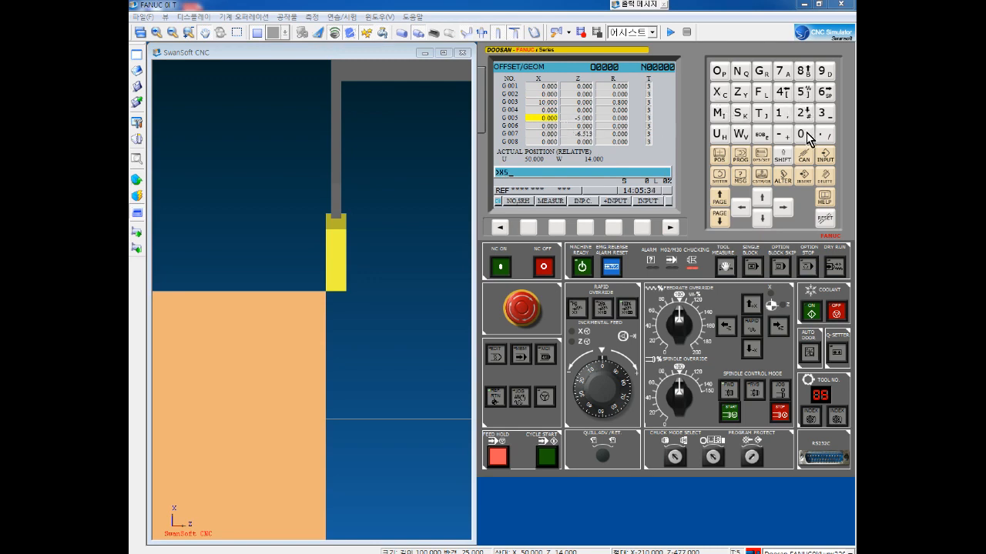
{"action": "left_click", "coordinate": [806, 135]}
{"action": "left_click", "coordinate": [822, 136]}
{"action": "left_click", "coordinate": [556, 227]}
Step: Measure the Z geometry offset of G 005 at Z0
{"action": "left_click", "coordinate": [741, 94]}
{"action": "left_click", "coordinate": [801, 135]}
{"action": "left_click", "coordinate": [824, 136]}
{"action": "left_click", "coordinate": [556, 227]}
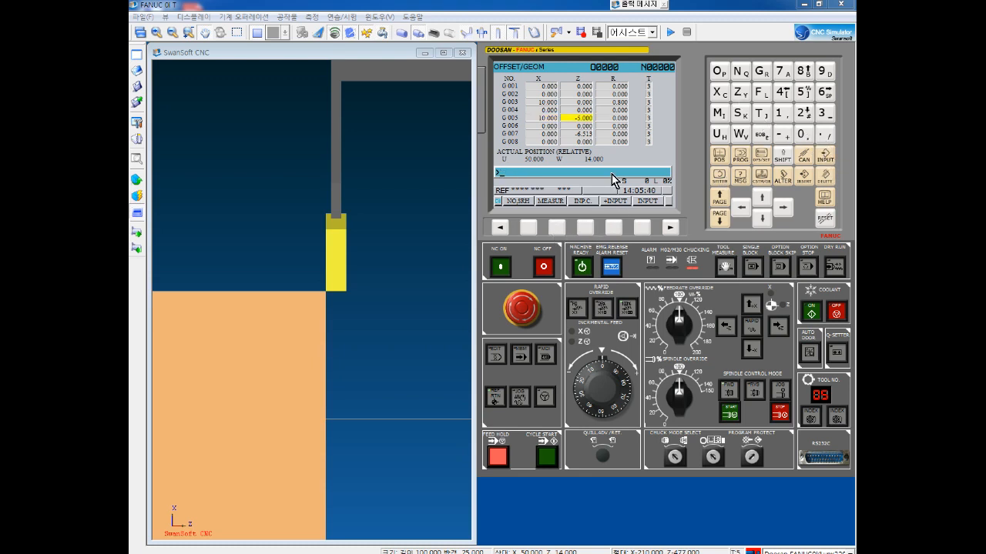